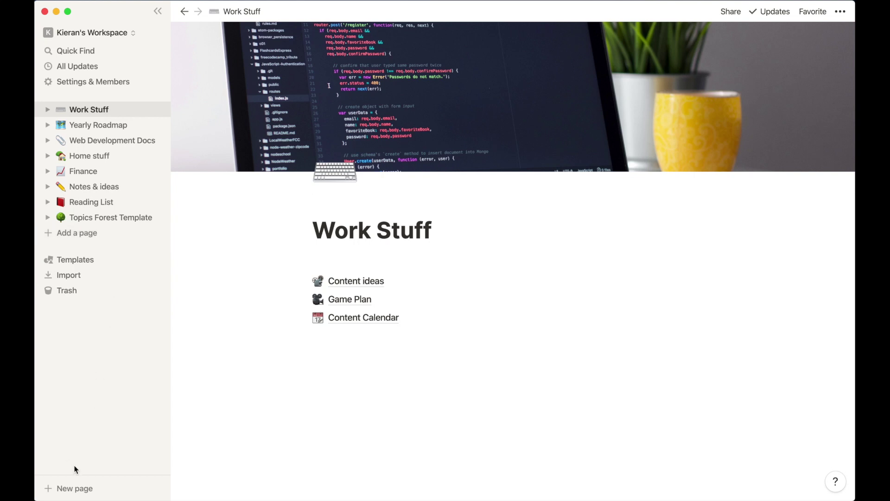
- Add a new Untitled page to the Notion workspace from the sidebar
left_click(88, 240)
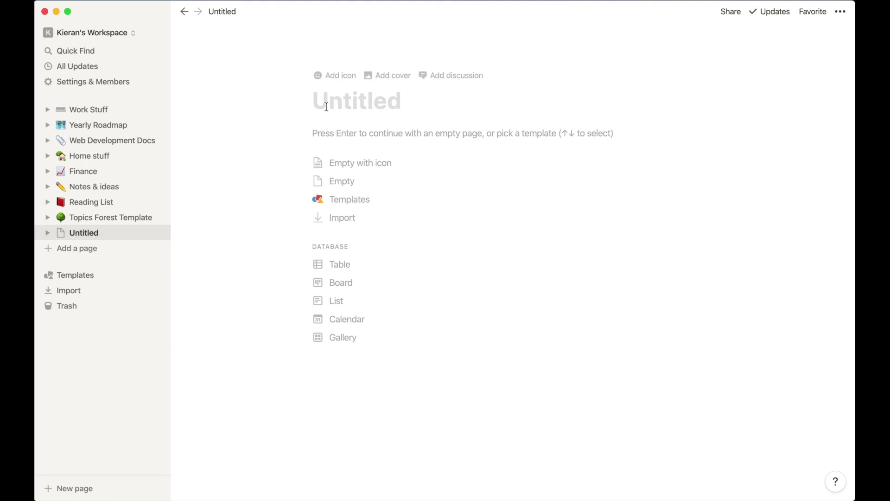
- Give the new Untitled page a brain emoji icon
left_click(332, 79)
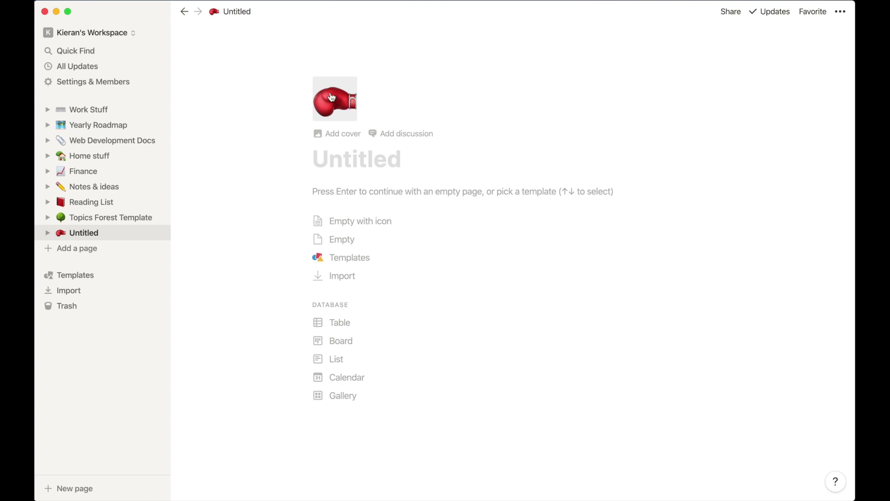
left_click(331, 96)
scroll(317, 216, "down", 3)
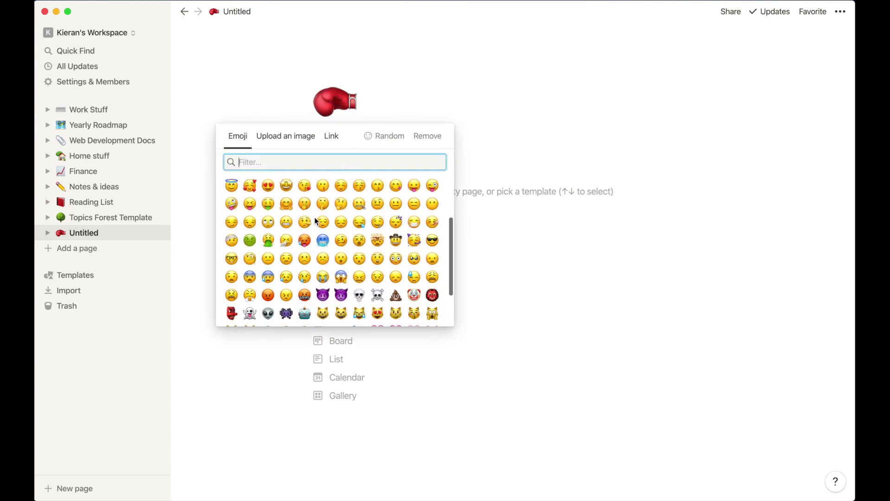
scroll(310, 219, "up", 3)
left_click(230, 204)
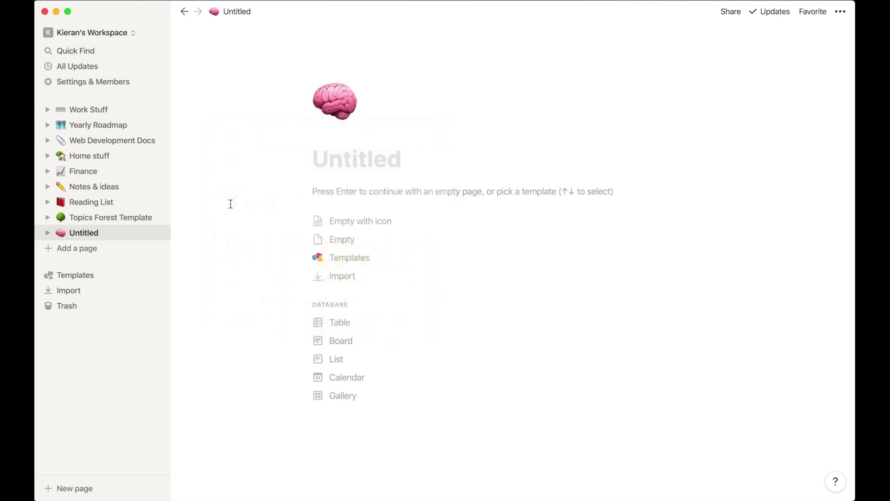
- Add a cover to the page and change it to solid blue
left_click(337, 134)
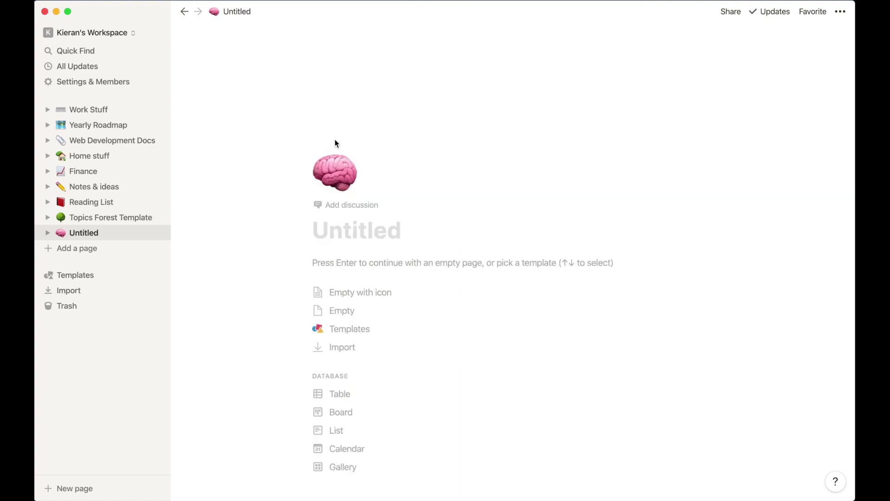
mouse_move(409, 134)
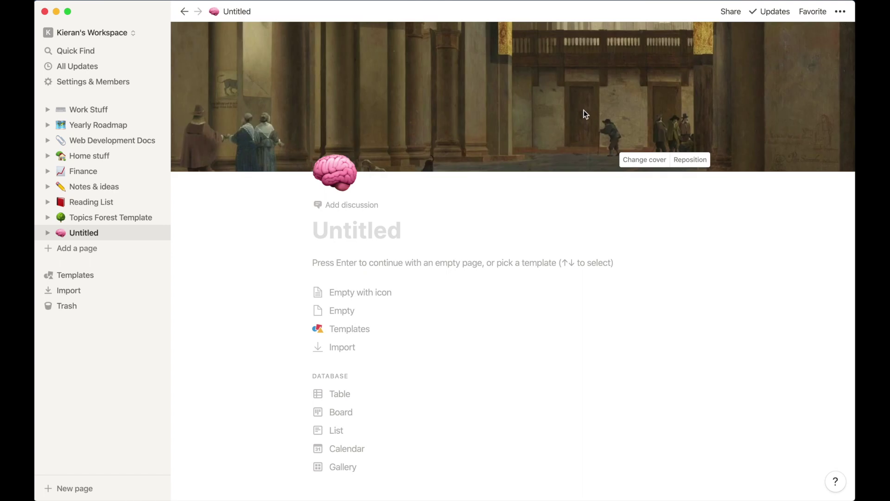
left_click(654, 162)
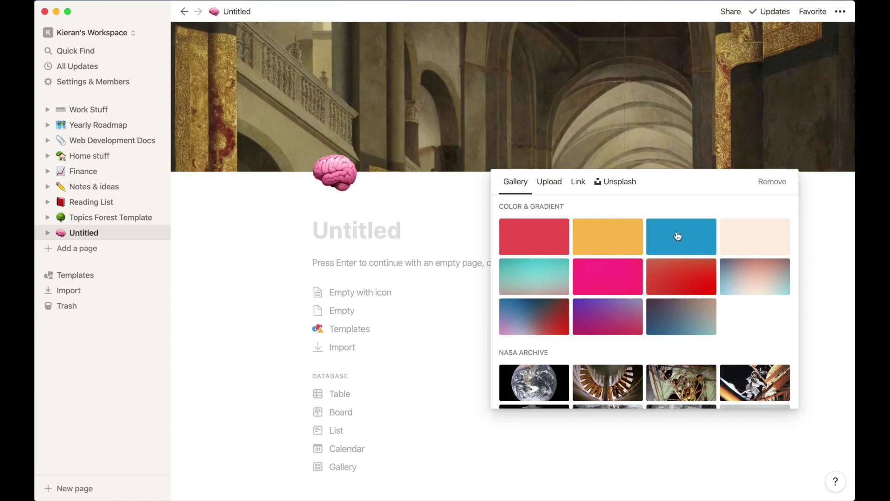
left_click(678, 236)
left_click(399, 232)
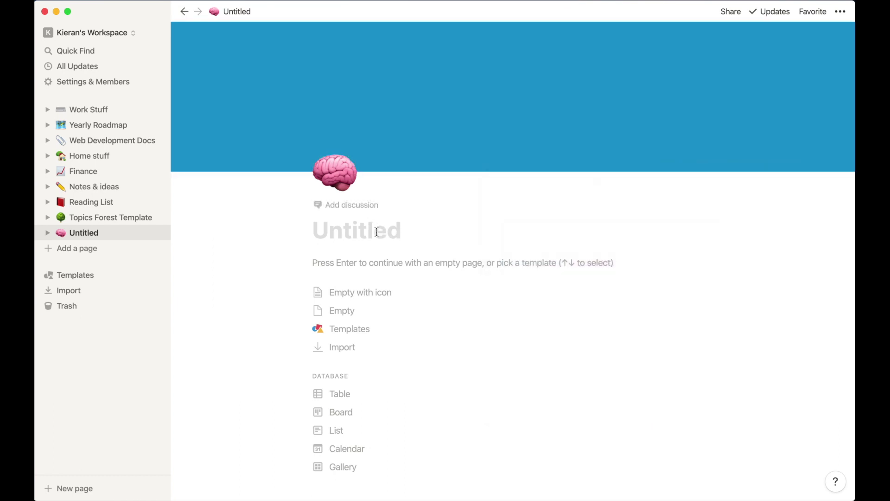
- Name the brain-icon page 'YouTube Video Ideas', correcting the mistyped word
key("Up")
key("Down")
key("BackSpace")
type("You")
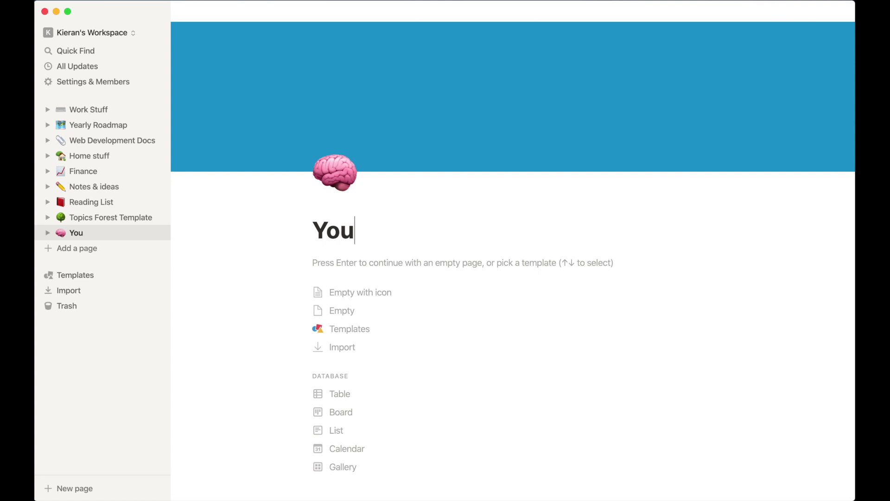
type("Tube Cide")
key("BackSpace")
key("BackSpace")
key("BackSpace")
key("BackSpace")
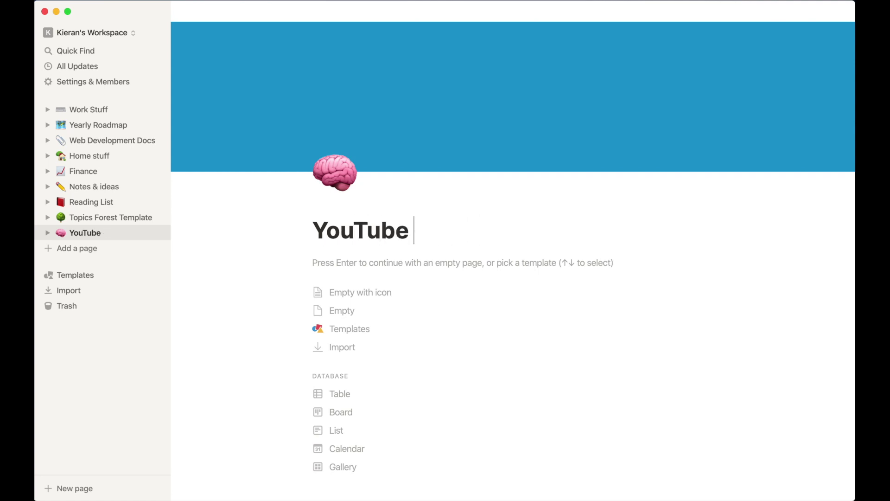
type("Video Ideas")
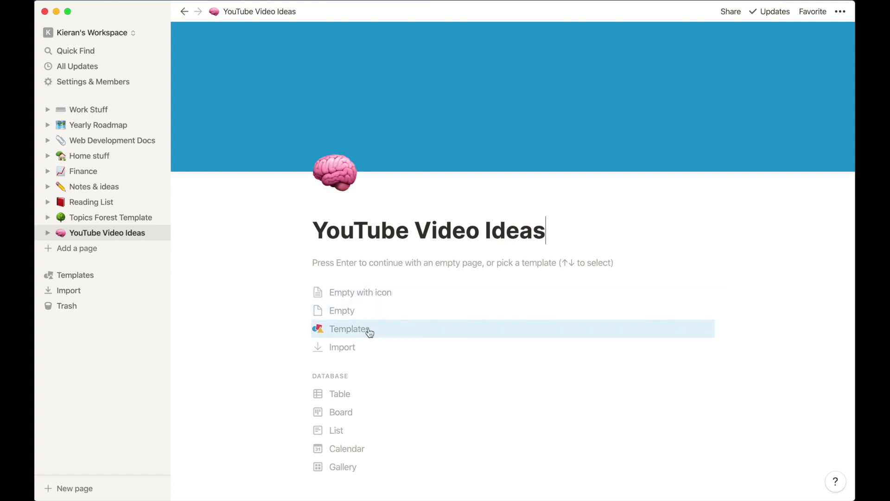
- Start the page empty and write the line 'Hey, let's do another video on Notion'
left_click(363, 258)
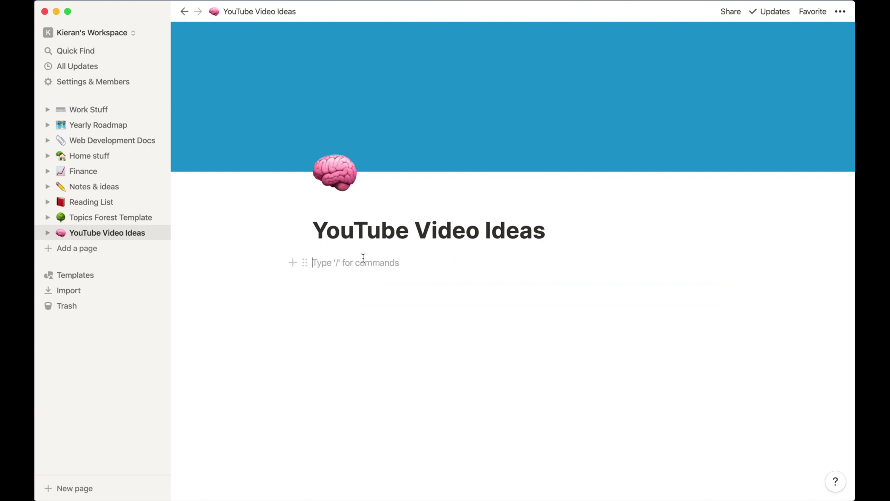
type("Hey")
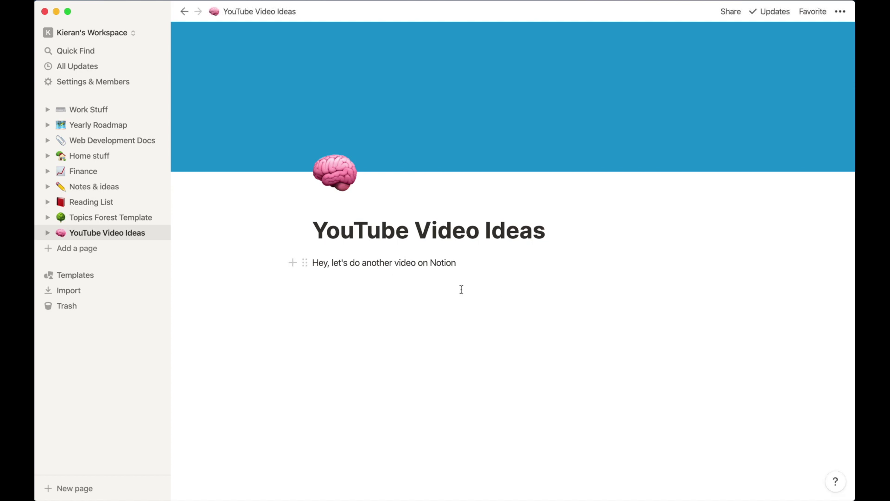
key("Return")
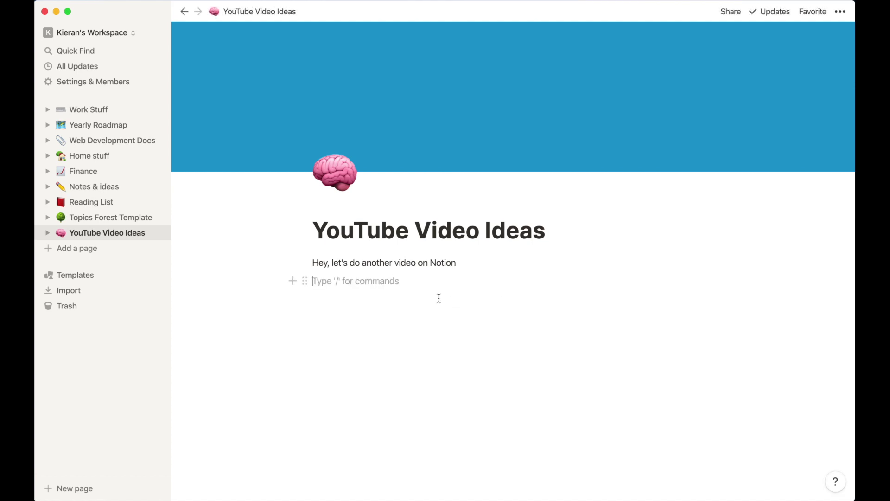
- Turn the line into a subpage, open it, and start it as an empty page
right_click(411, 262)
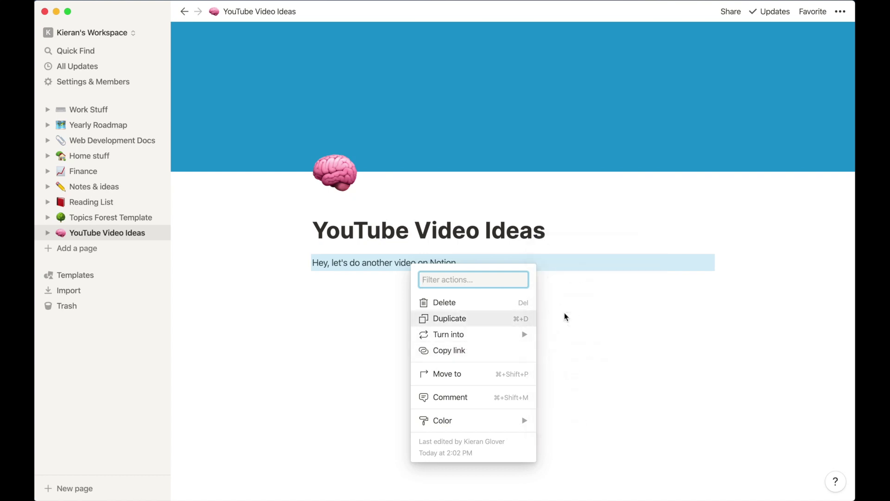
key("Escape")
right_click(430, 270)
mouse_move(458, 341)
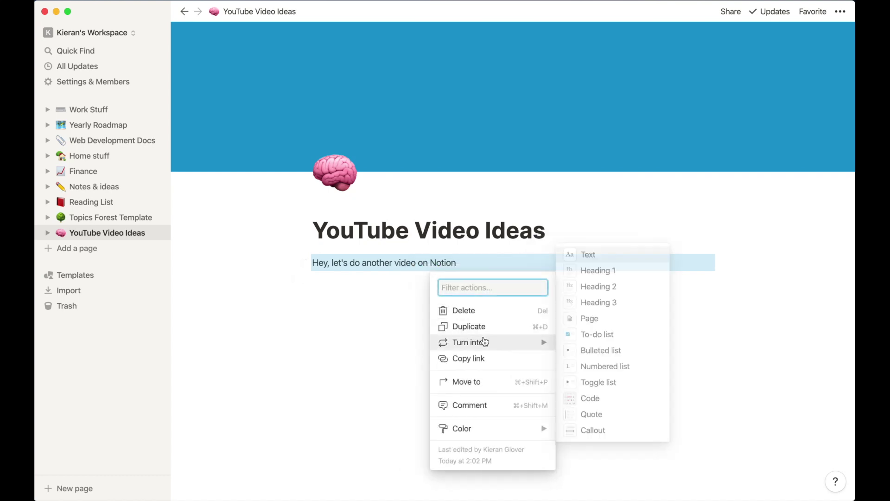
left_click(590, 318)
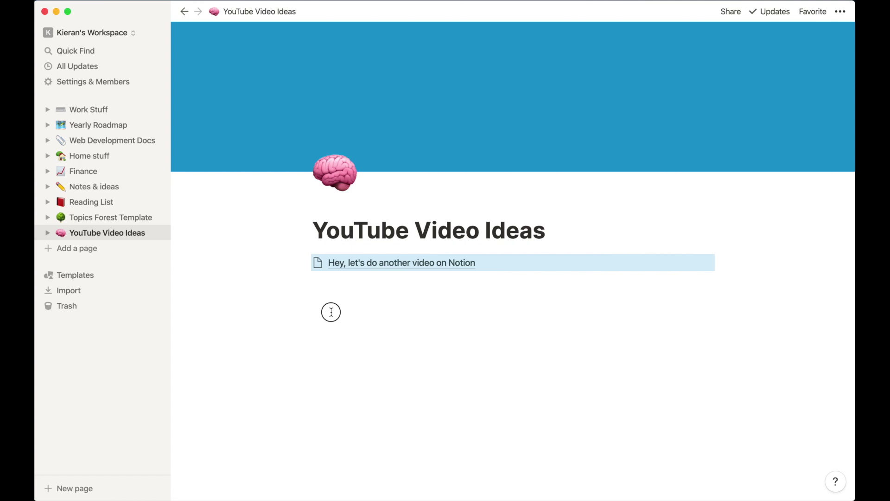
left_click(397, 268)
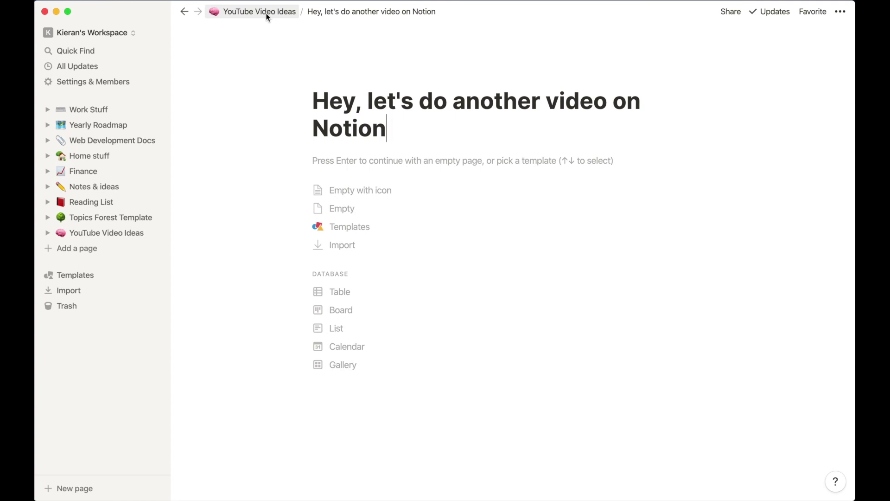
left_click(386, 162)
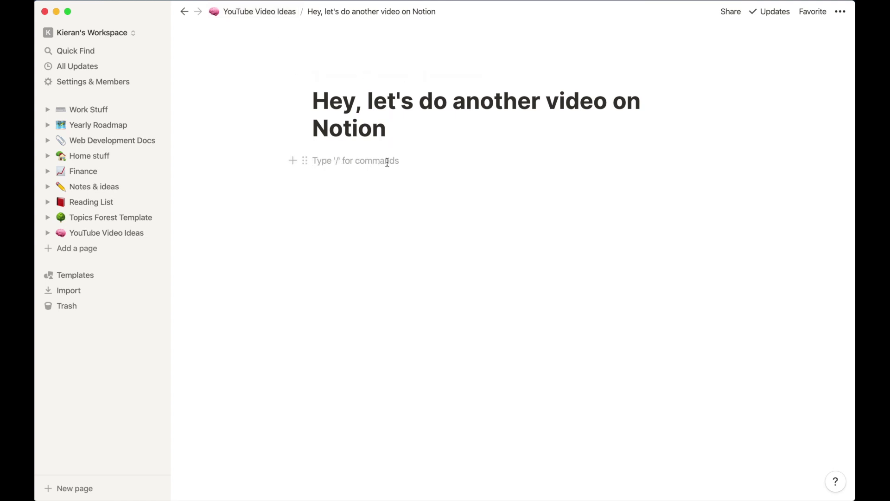
- Turn a 'B Roll ideas' line into a nested subpage, open it, then return to the parent page
type("B Roo")
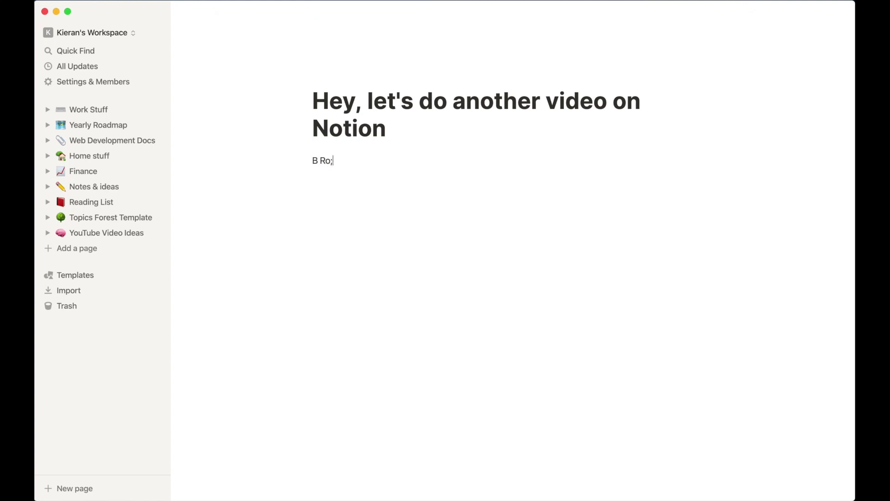
type("l ideas")
key("Return")
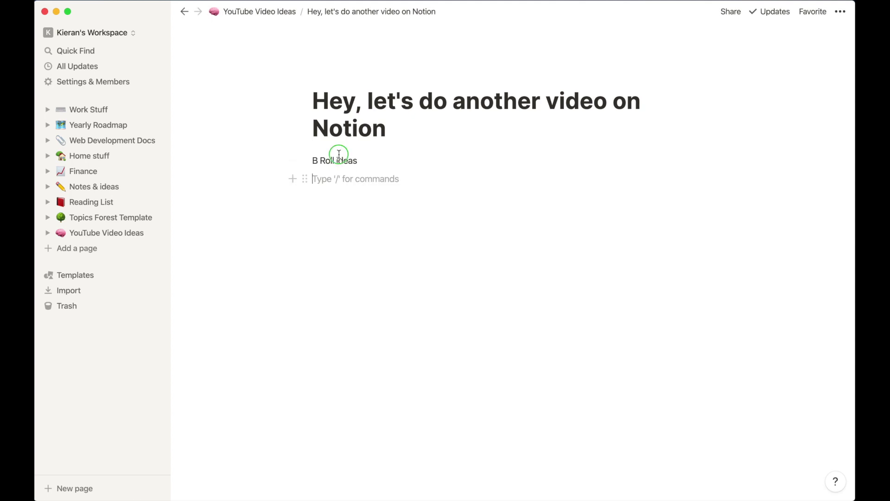
right_click(339, 154)
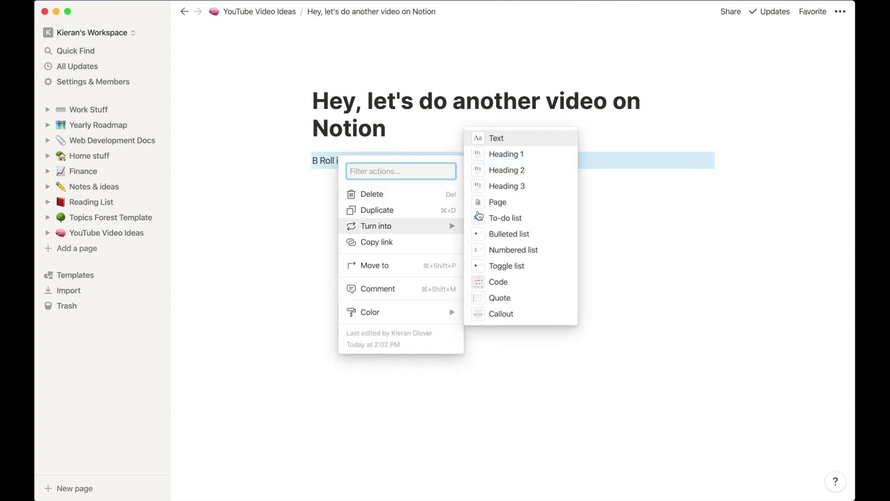
left_click(470, 291)
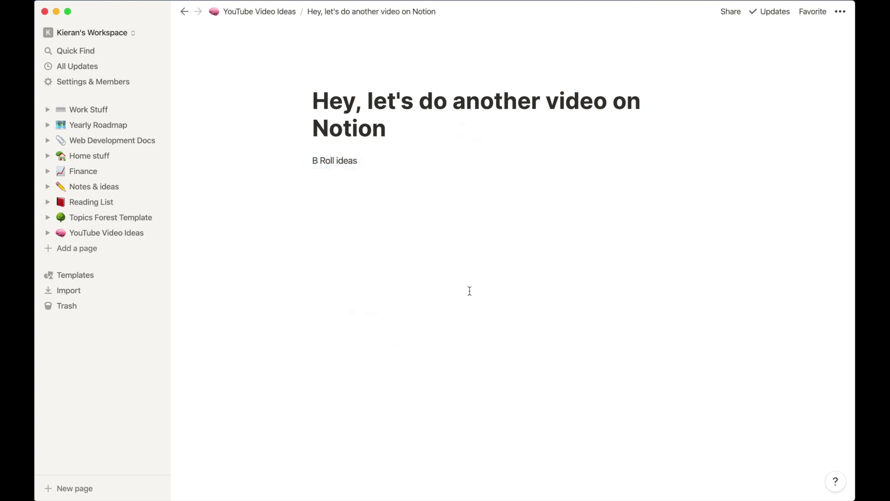
right_click(340, 157)
mouse_move(415, 231)
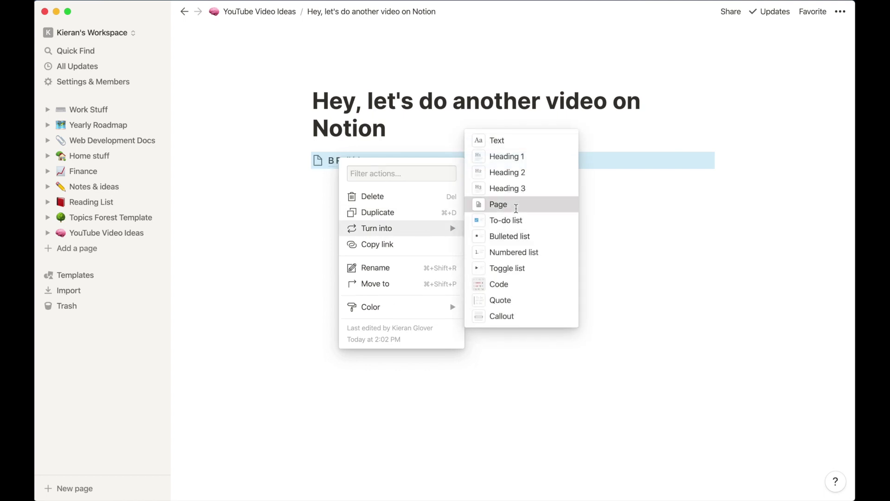
left_click(515, 203)
left_click(341, 160)
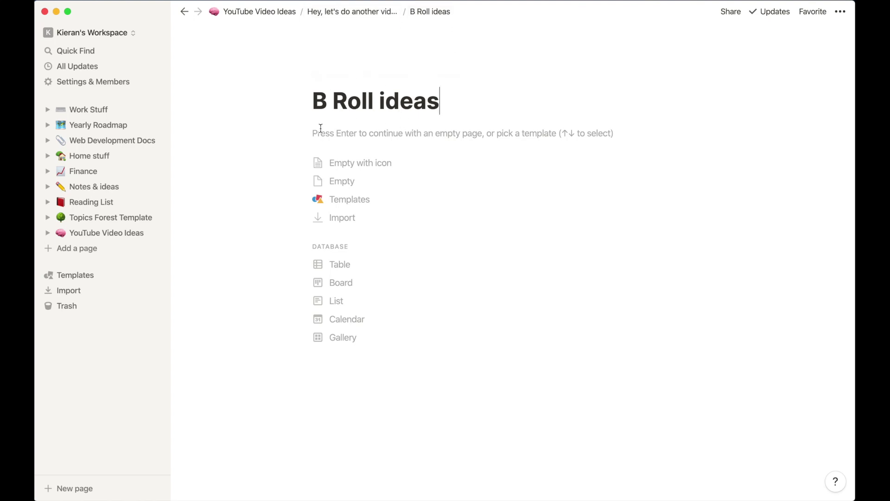
left_click(344, 12)
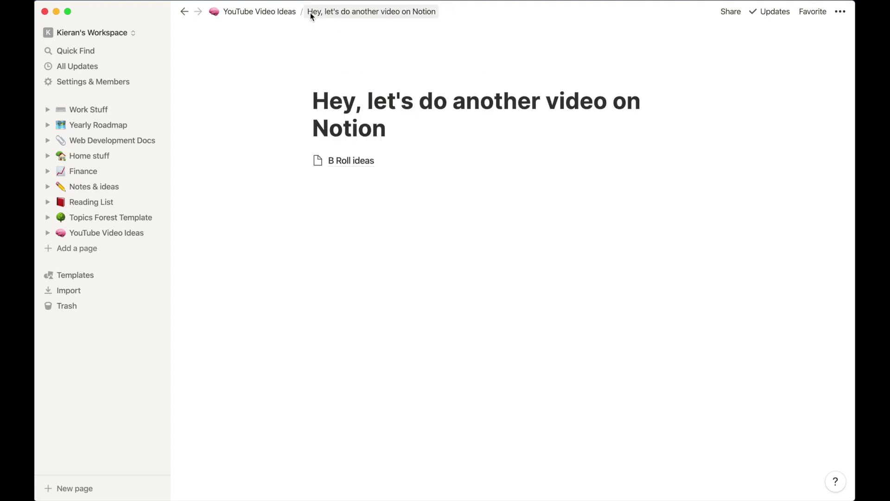
- Insert a breadcrumb block on the empty B Roll ideas page, then add a block below it on the parent
left_click(279, 14)
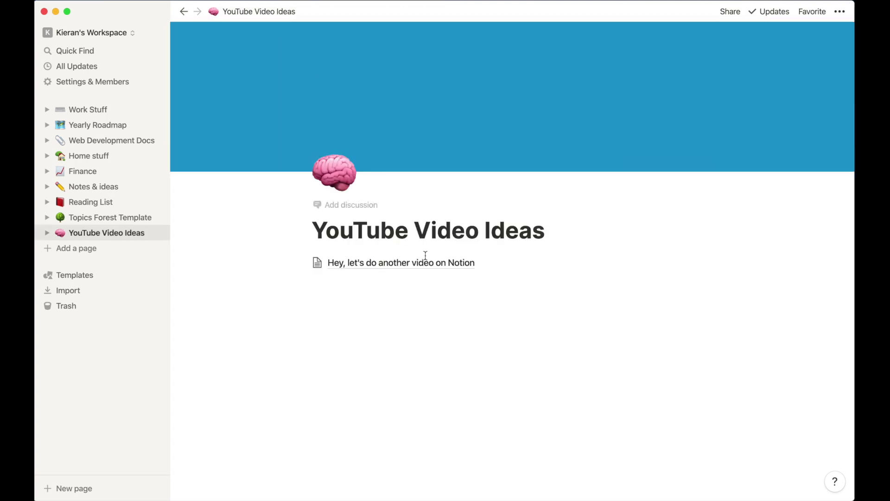
left_click(427, 260)
left_click(354, 156)
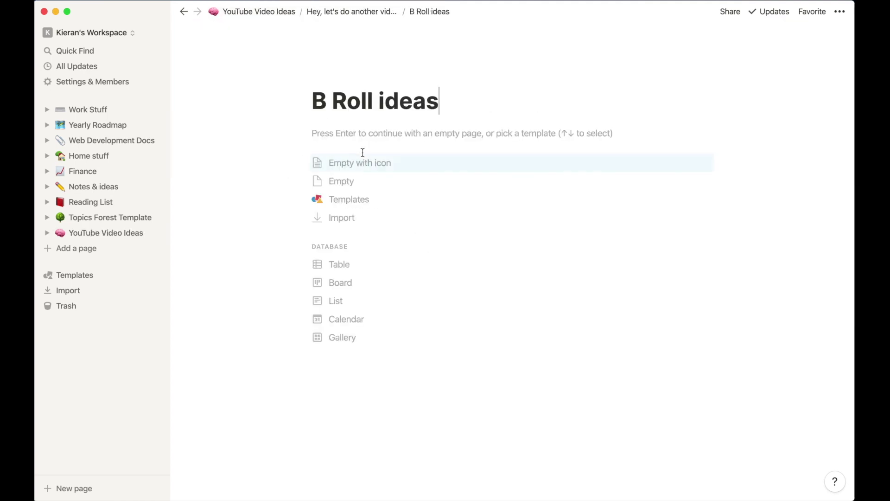
left_click(346, 133)
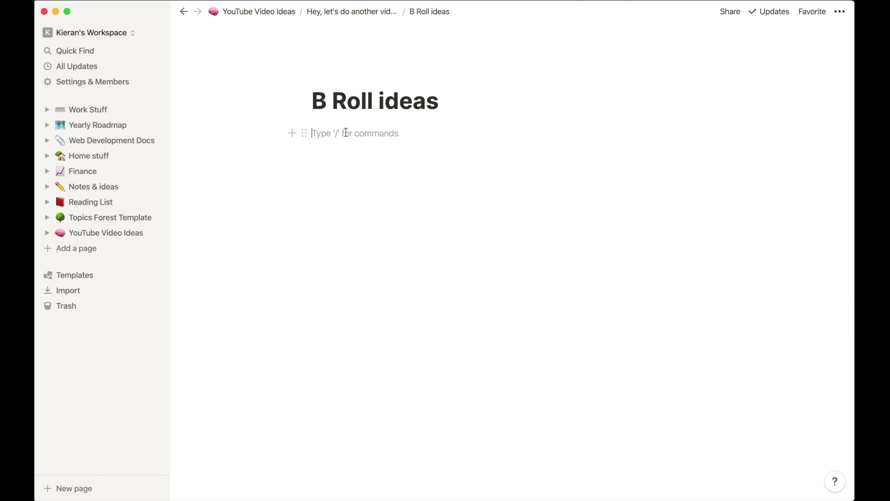
type("/bread")
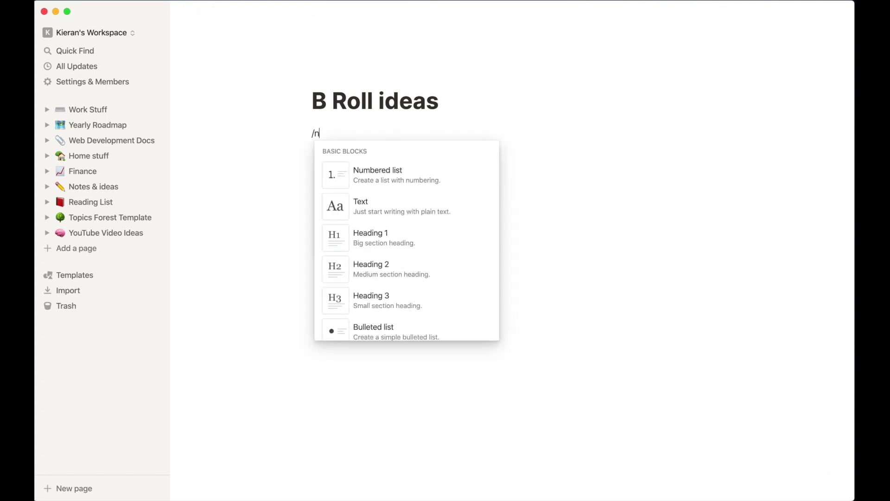
key("Return")
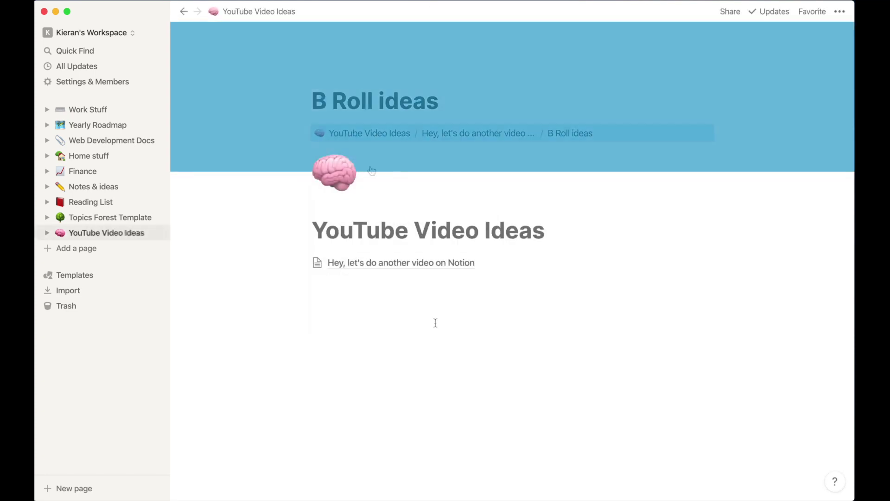
left_click(391, 271)
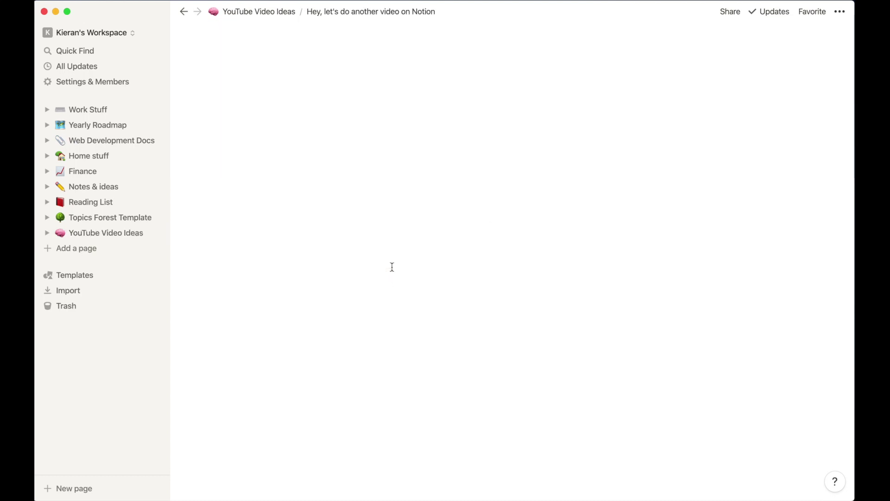
left_click(381, 193)
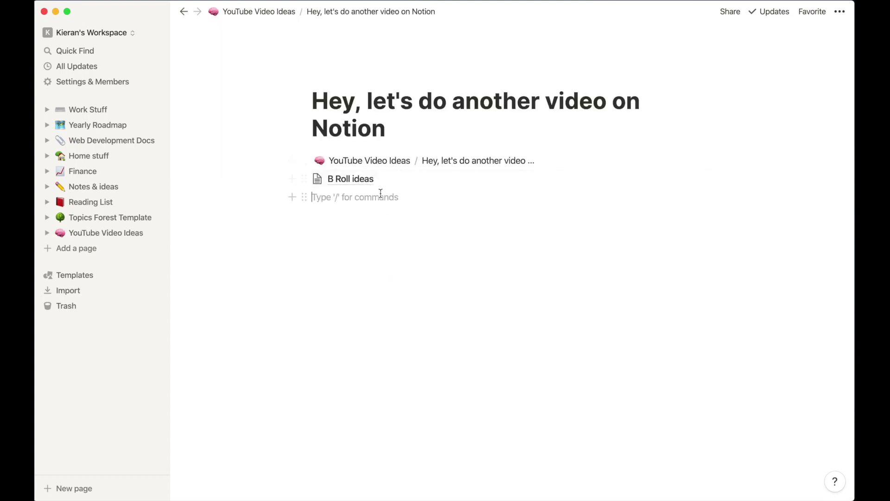
- Write 'Hello, this is going to be another Notion video' and reorder it below the B Roll ideas link
type("Hello, this is going to be another Notion video")
key("Return")
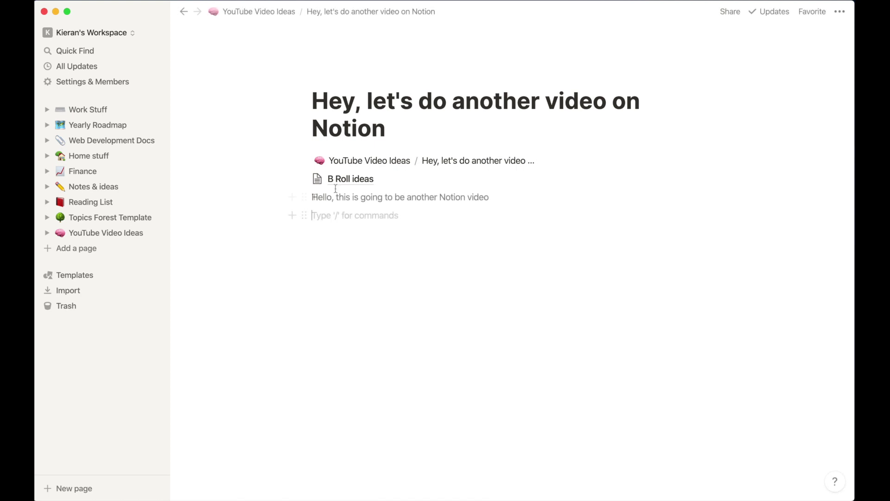
left_click_drag(306, 178, 295, 227)
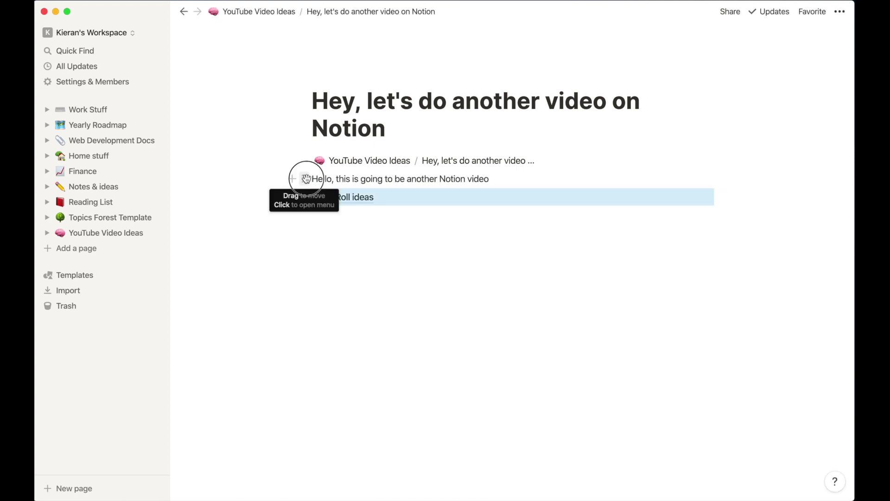
left_click_drag(304, 180, 302, 203)
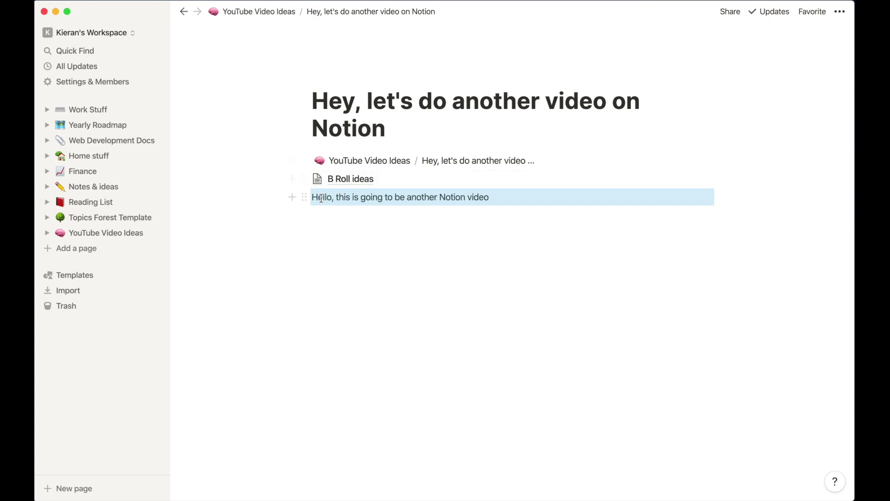
mouse_move(304, 197)
left_mouse_down()
mouse_move(301, 173)
mouse_move(304, 203)
left_mouse_up()
- Convert the Hello line into a lightbulb callout block and add an empty block below it
left_click(386, 217)
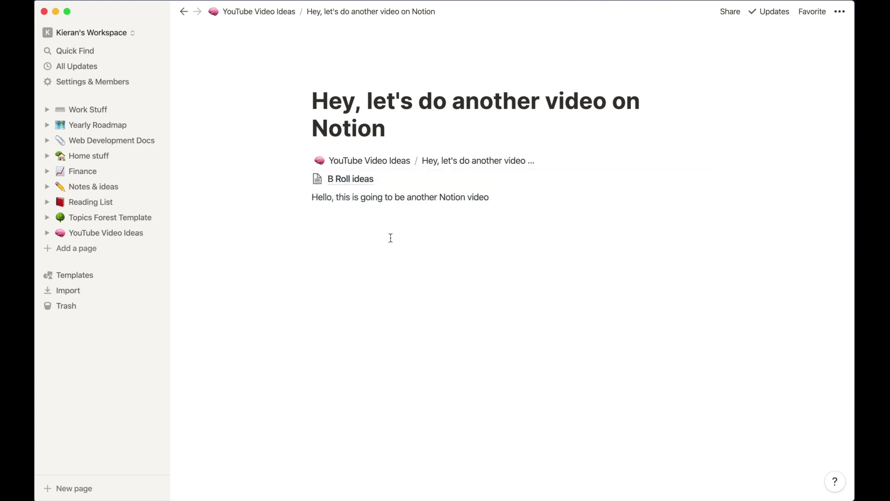
right_click(372, 197)
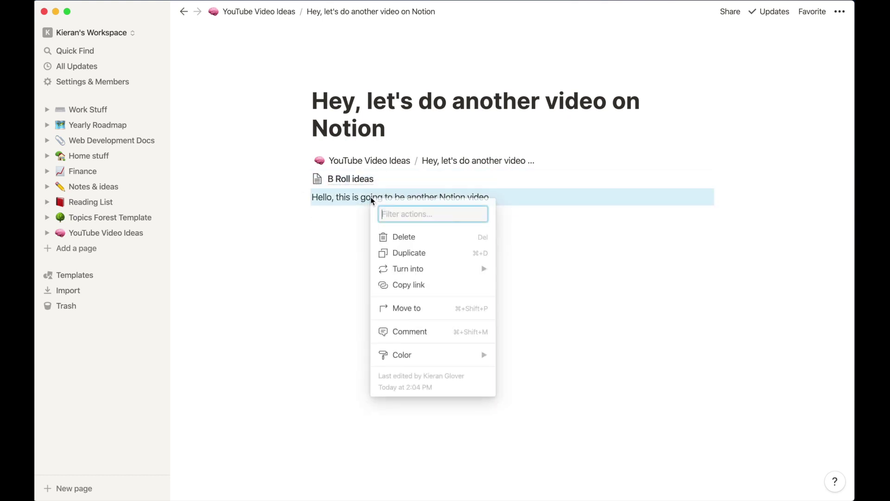
mouse_move(416, 270)
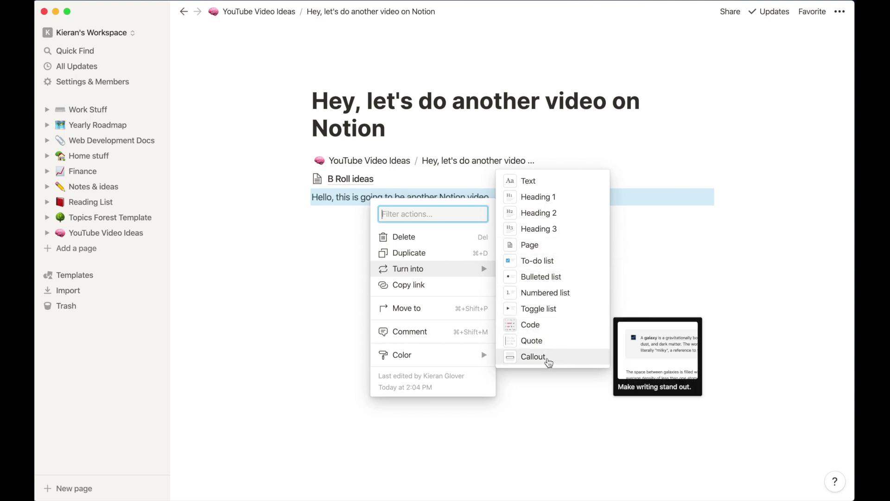
left_click(549, 361)
left_click(462, 301)
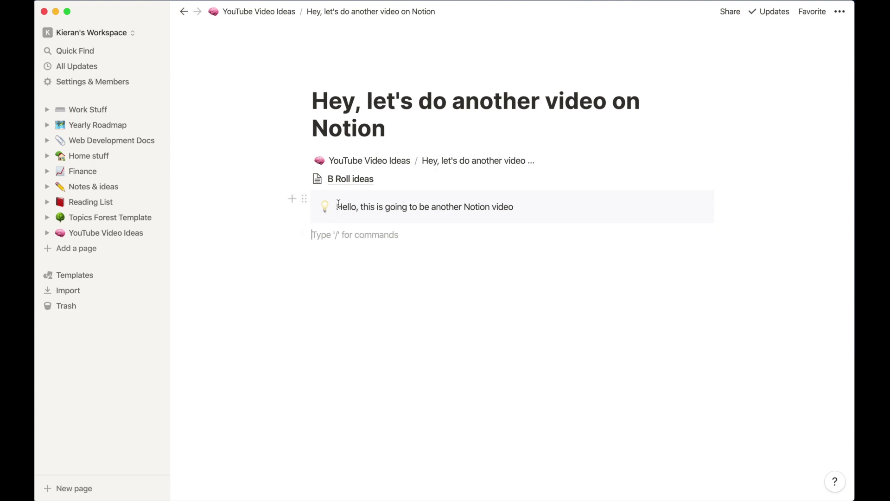
right_click(338, 205)
- Change the callout into a code block whose text is '<div><h1>Title</h1></div>'
mouse_move(371, 275)
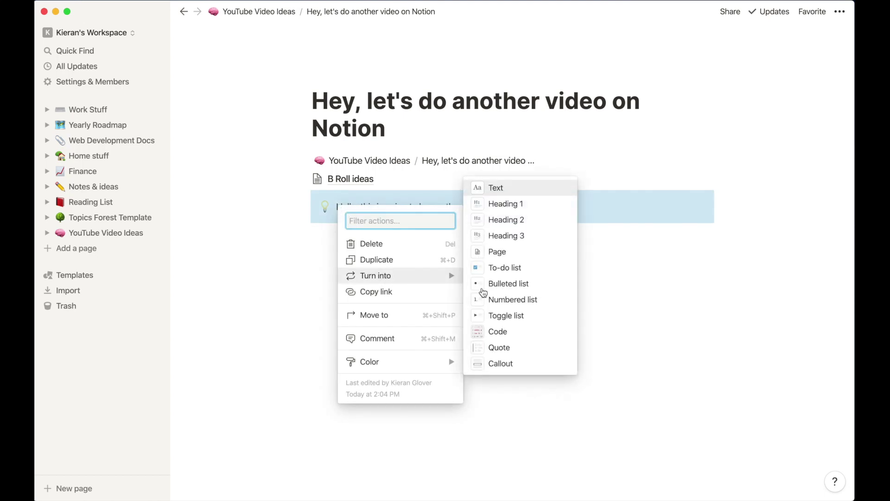
left_click(510, 331)
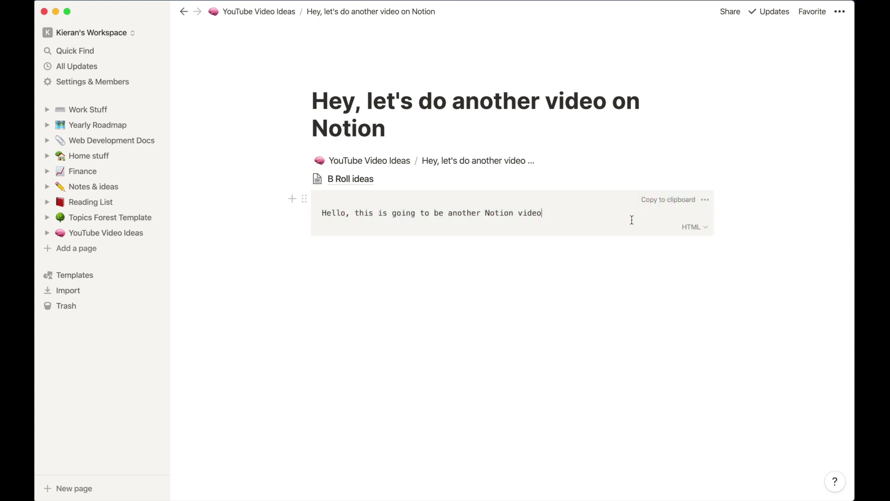
left_click_drag(541, 212, 322, 208)
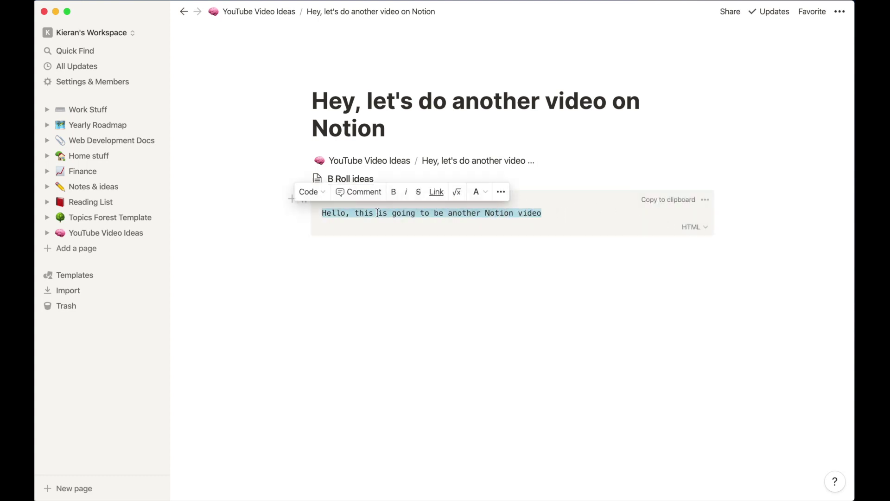
key("BackSpace")
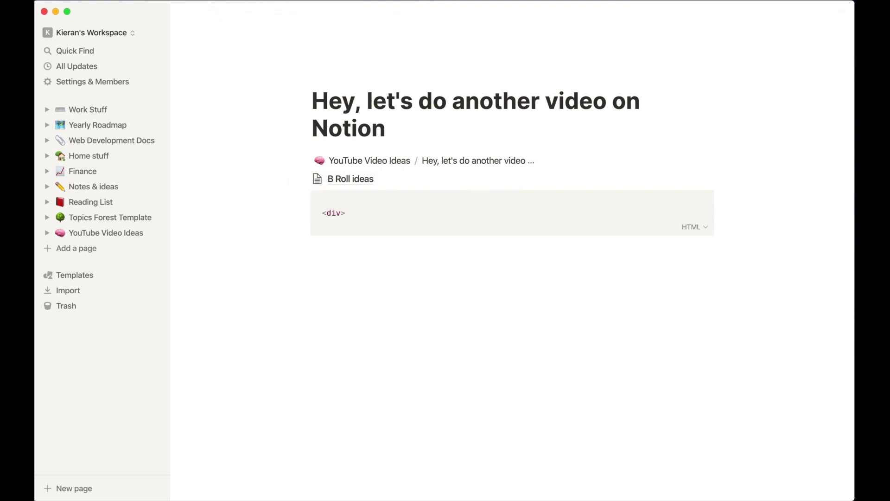
type("<div><")
type("h1>Title</h1></div>")
left_click(465, 286)
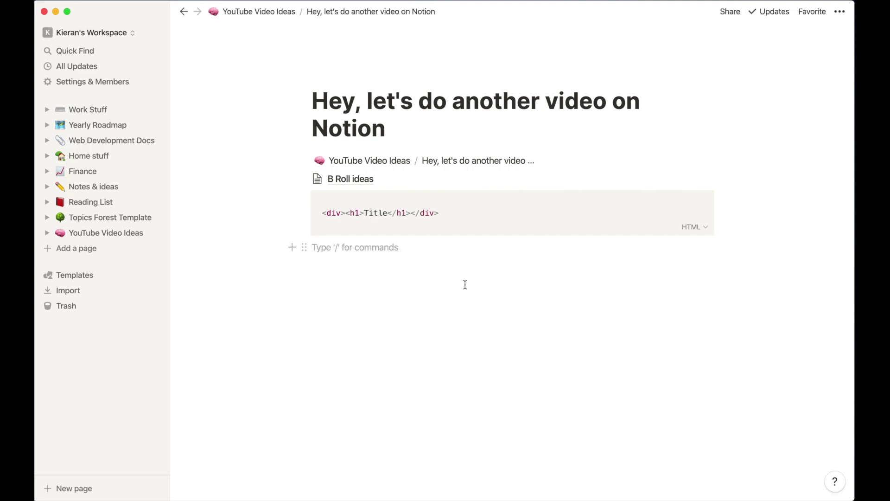
- Add an image block below the code with an Unsplash photo of headphones on yellow
key("Return")
type("/image")
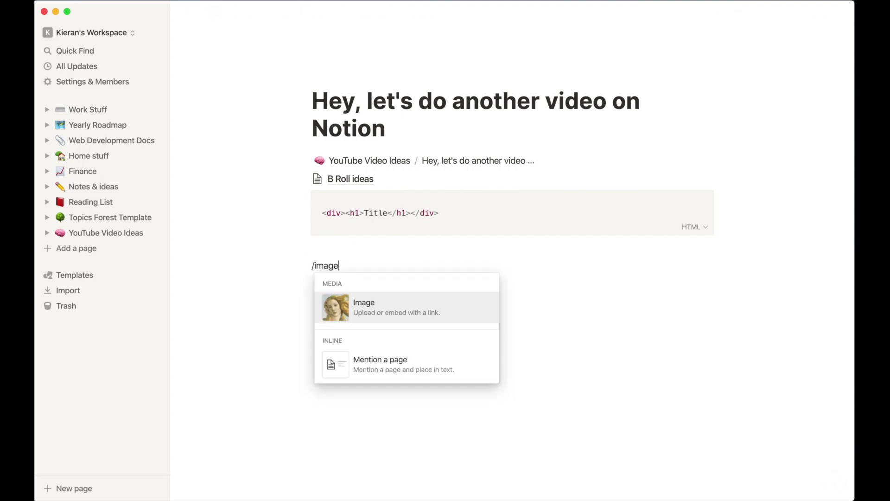
left_click(433, 306)
left_click(477, 299)
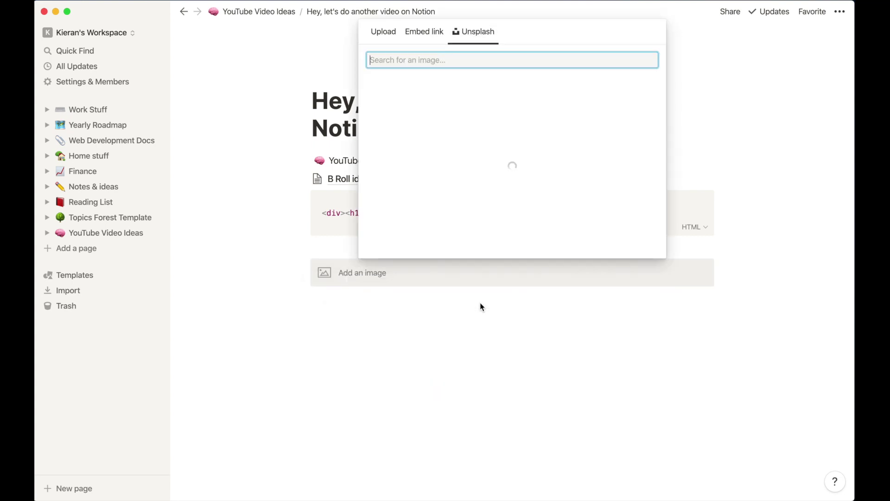
key("super+z")
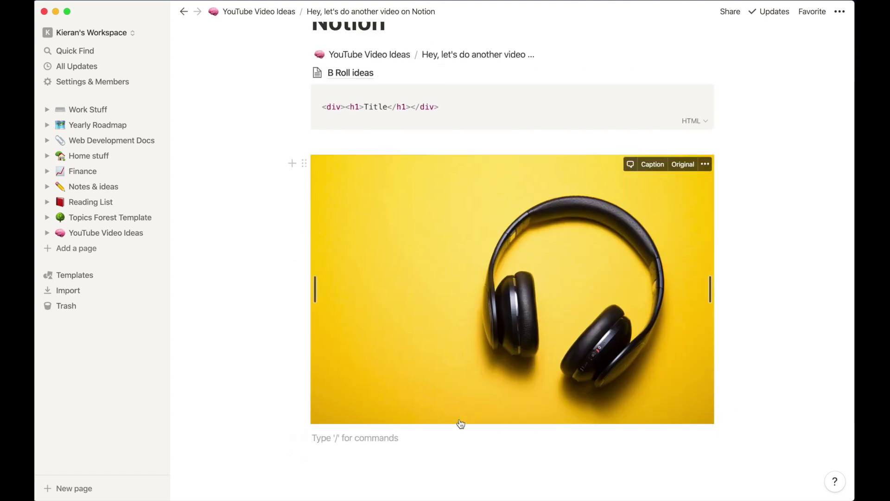
type("/docume")
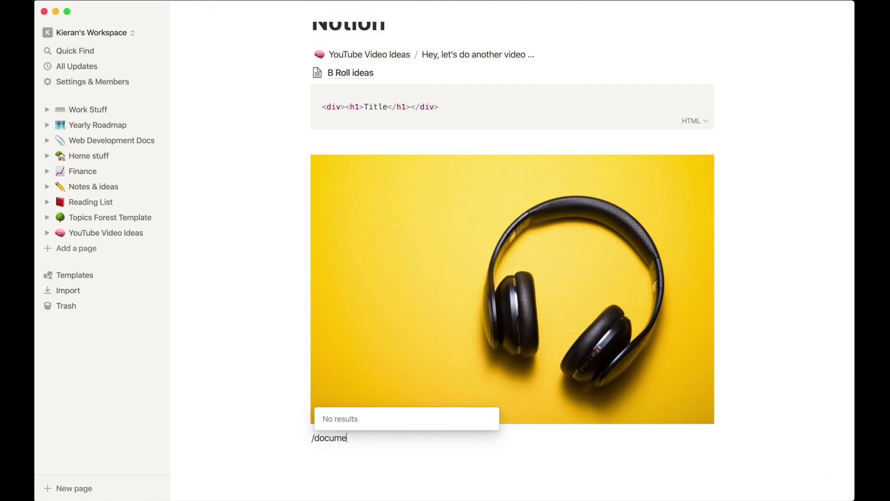
- Insert an empty 'Embed a PDF' block below the headphones image
key("BackSpace")
key("BackSpace")
key("BackSpace")
key("BackSpace")
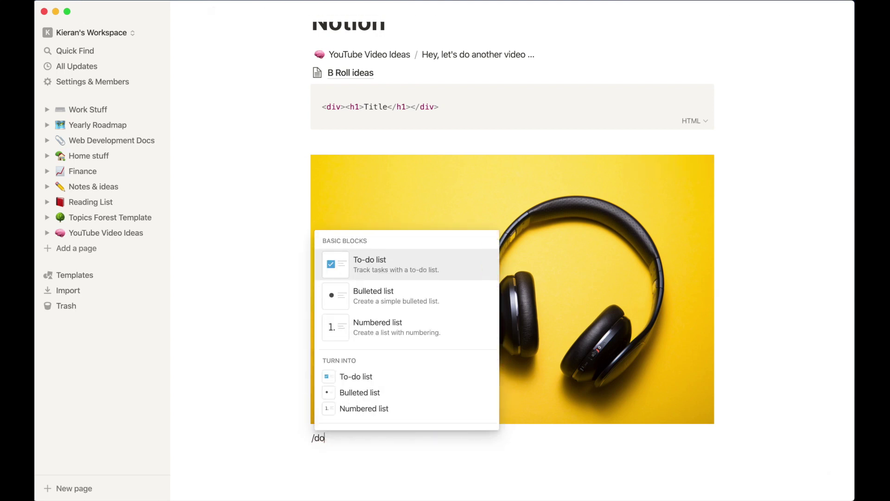
key("BackSpace")
type("ocum")
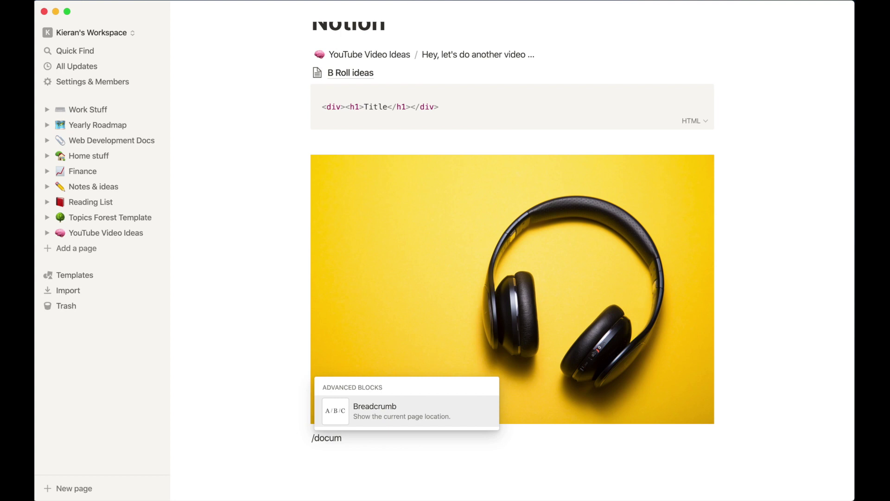
key("BackSpace")
key("BackSpace")
key("BackSpace")
key("BackSpace")
key("BackSpace")
type("PDF")
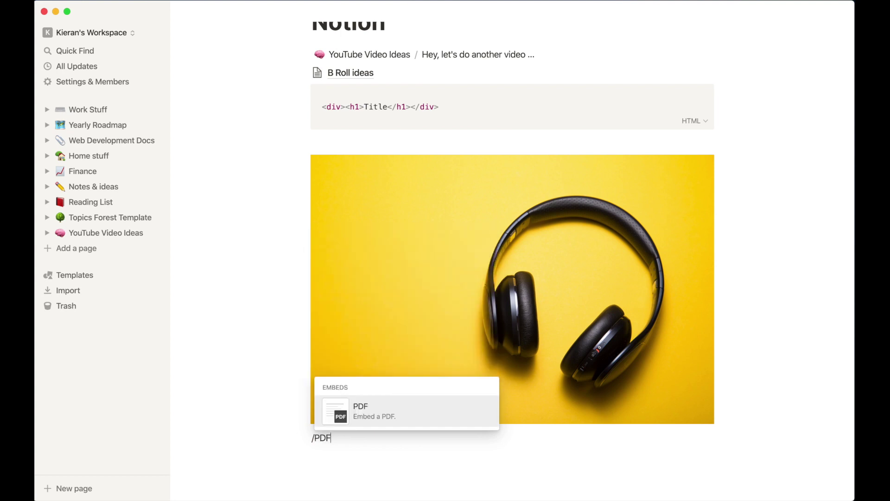
key("Return")
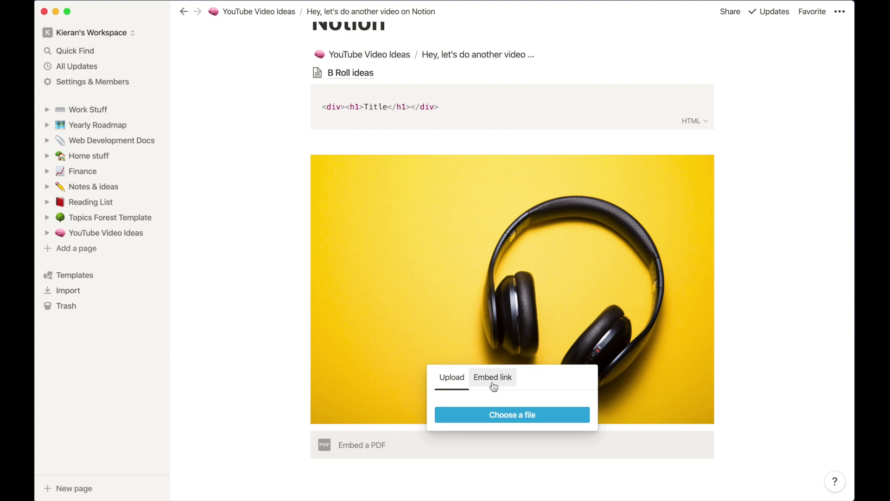
left_click(344, 462)
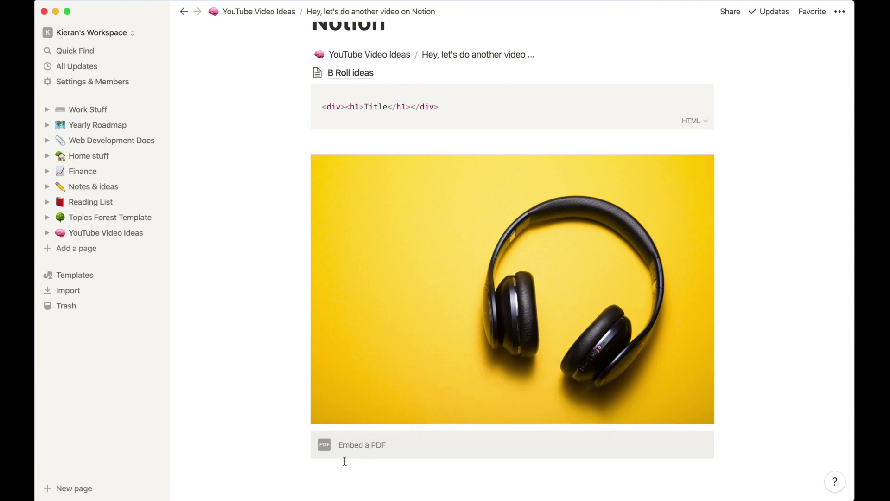
- Add a video embed block with /video, leaving an empty line below the embeds
type("/video")
left_click(391, 452)
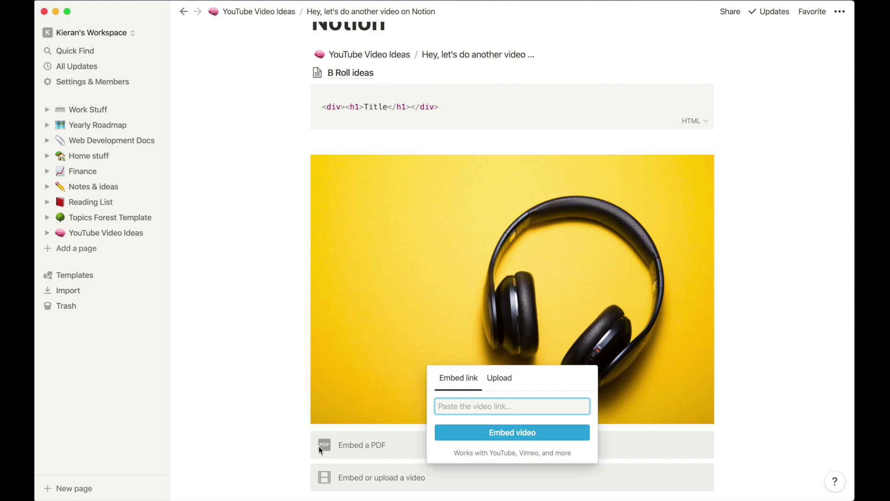
left_click(356, 143)
left_click(356, 142)
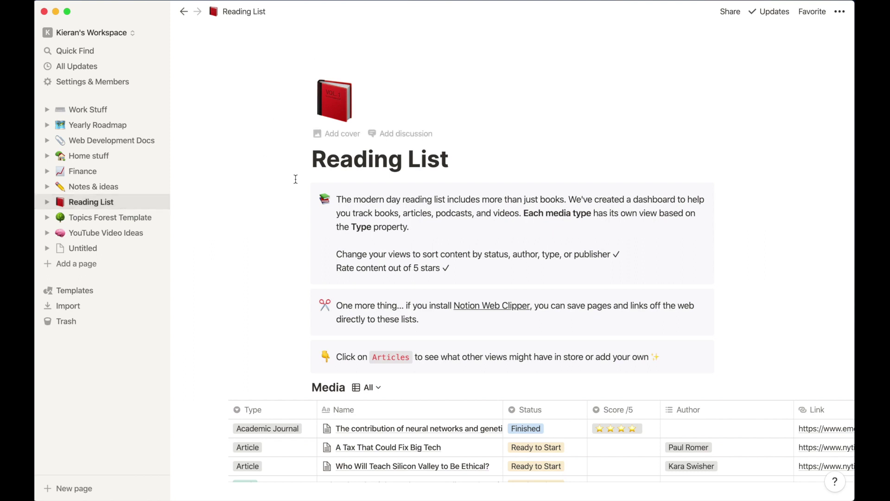
- Add a new Untitled page, browse the Education templates, then go back to Reading List
left_click(91, 265)
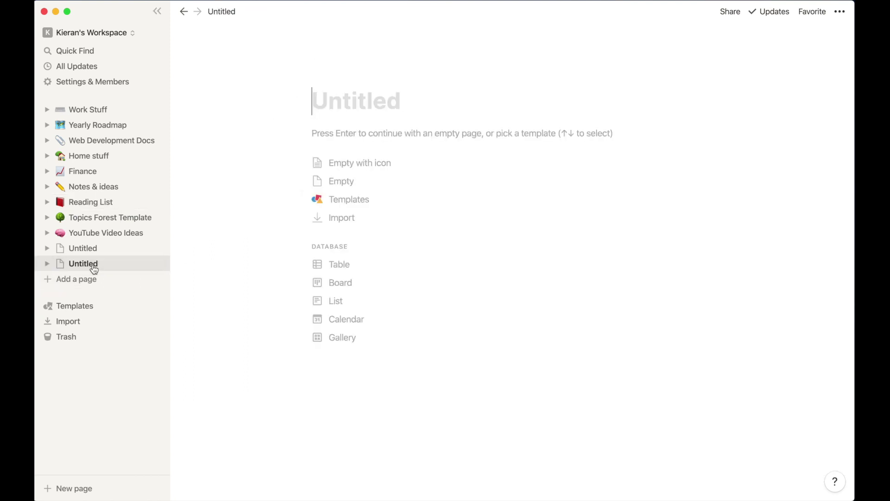
left_click(383, 200)
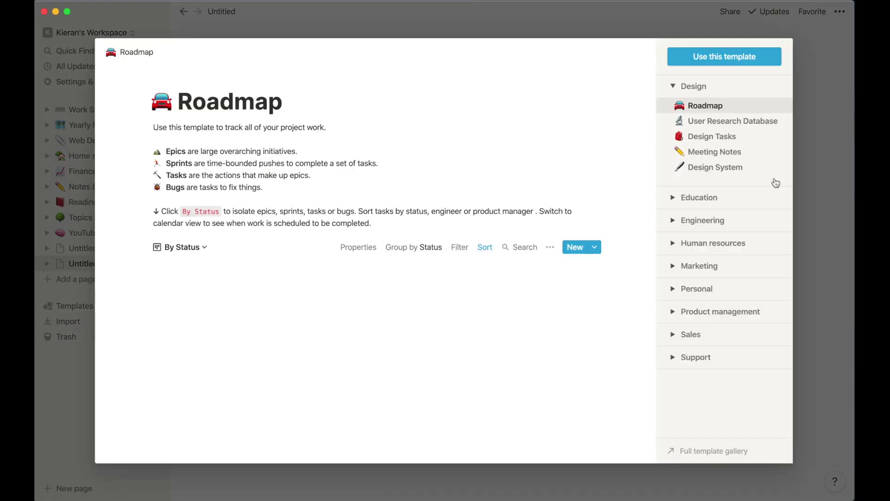
left_click(673, 199)
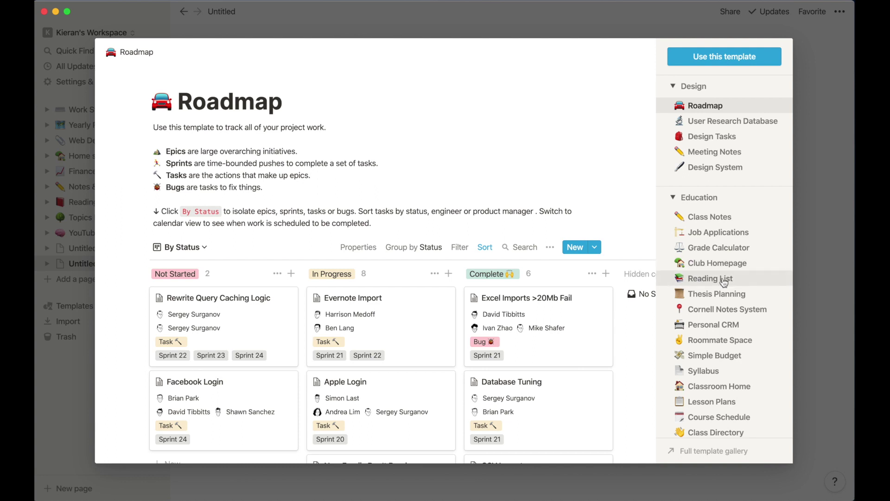
left_click(805, 261)
left_click(75, 203)
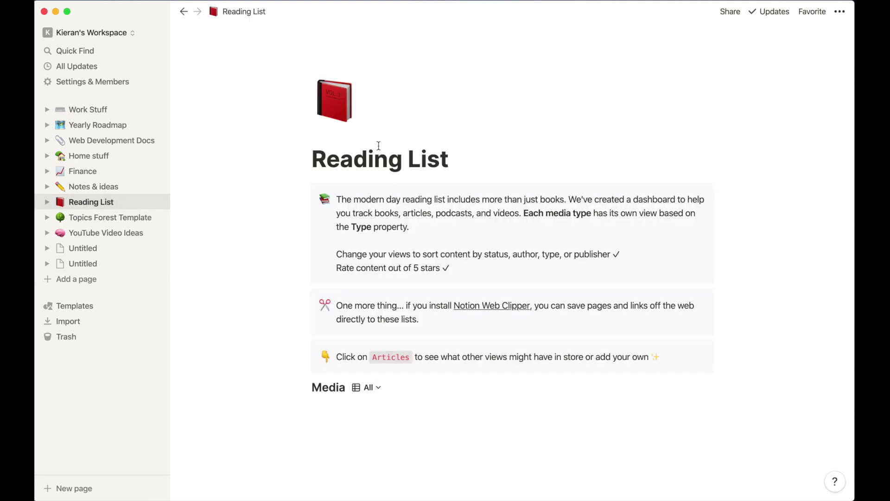
- Add a new row to the Media table and set its Type to Podcast
scroll(296, 273, "down", 3)
scroll(296, 274, "down", 6)
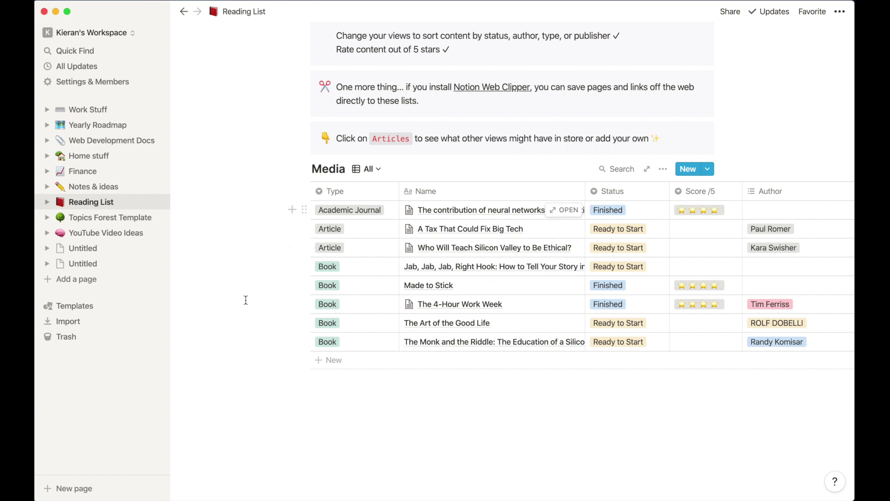
left_click(389, 368)
scroll(490, 386, "right", 1)
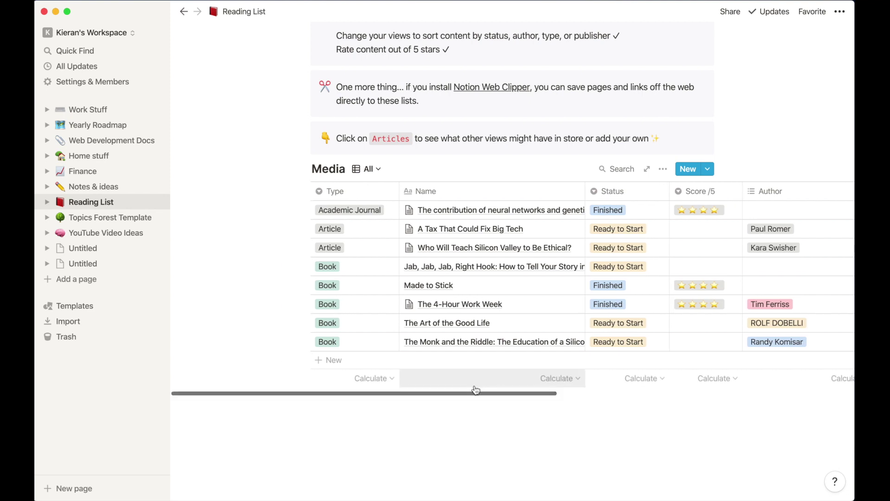
scroll(354, 366, "left", 1)
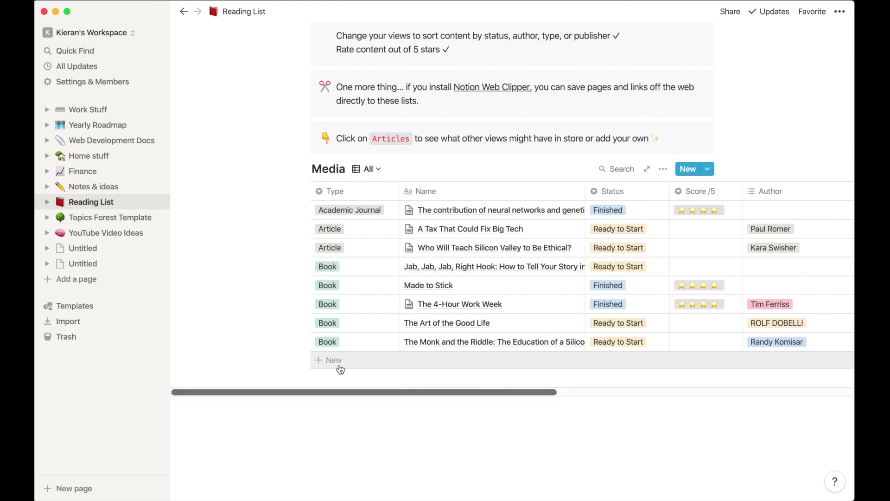
left_click(333, 368)
left_click(327, 359)
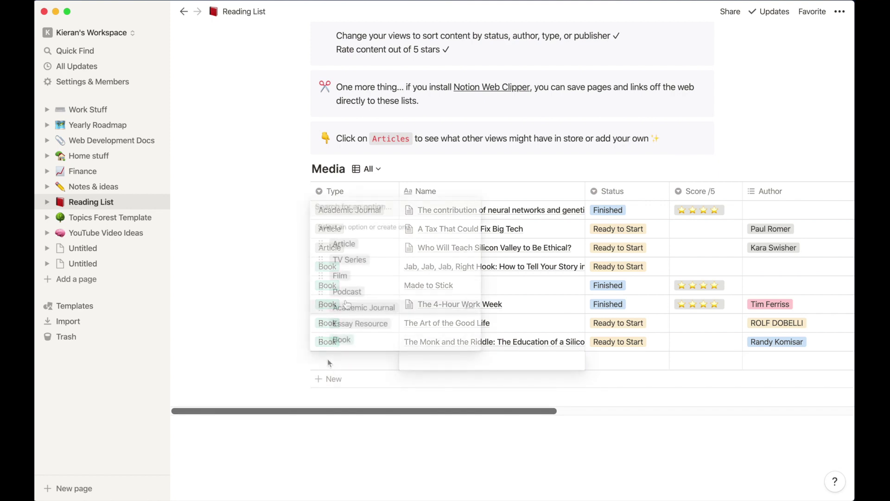
left_click(329, 290)
- Name the entry 'The Indie Hackers Podcast Episode 31' and set its Status to Ready to Start
left_click(421, 360)
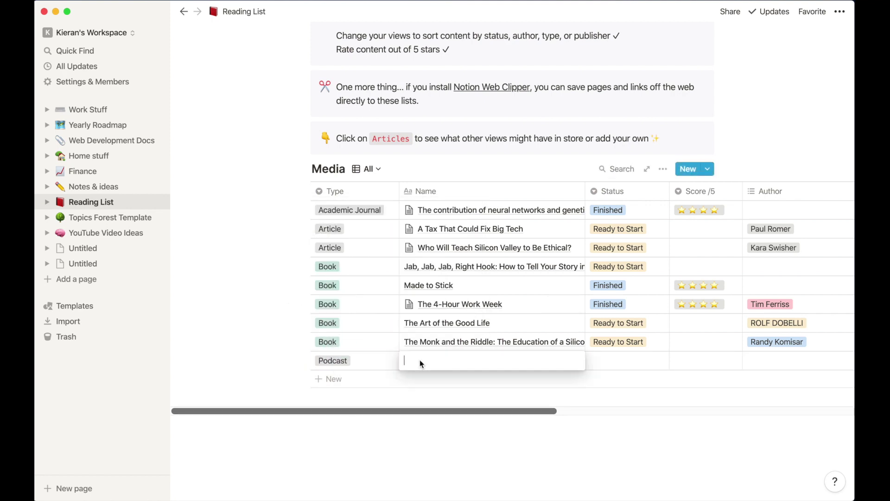
type("The Indie Hackers P")
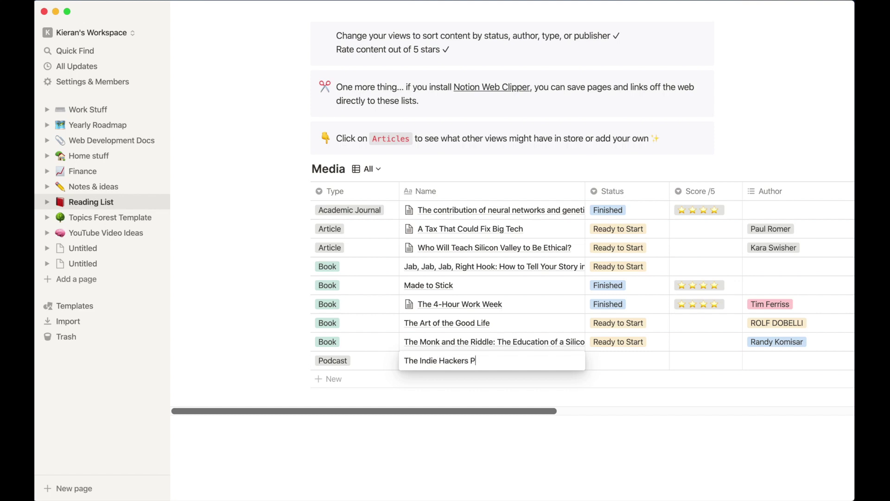
type("odcast Episode 31")
scroll(582, 360, "right", 2)
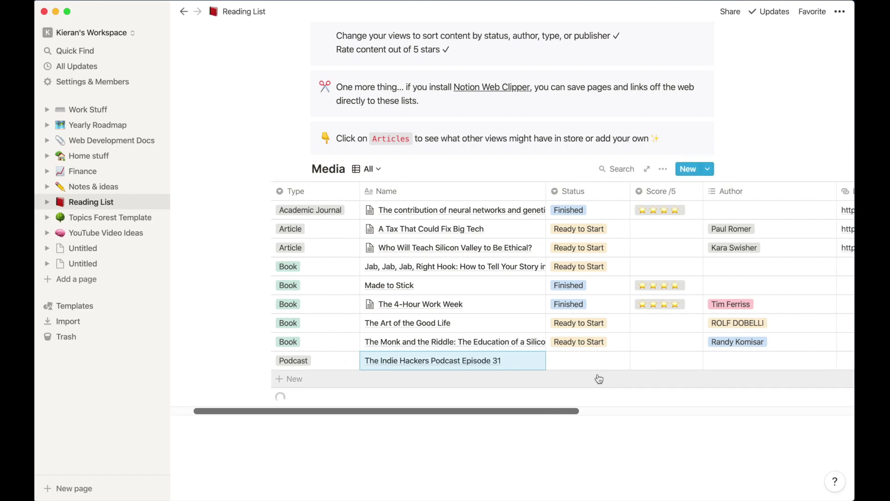
left_click(581, 360)
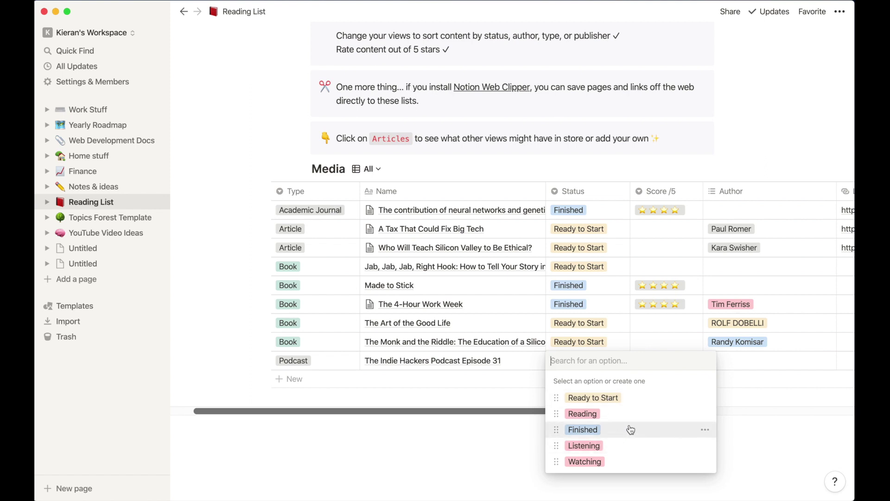
left_click(609, 398)
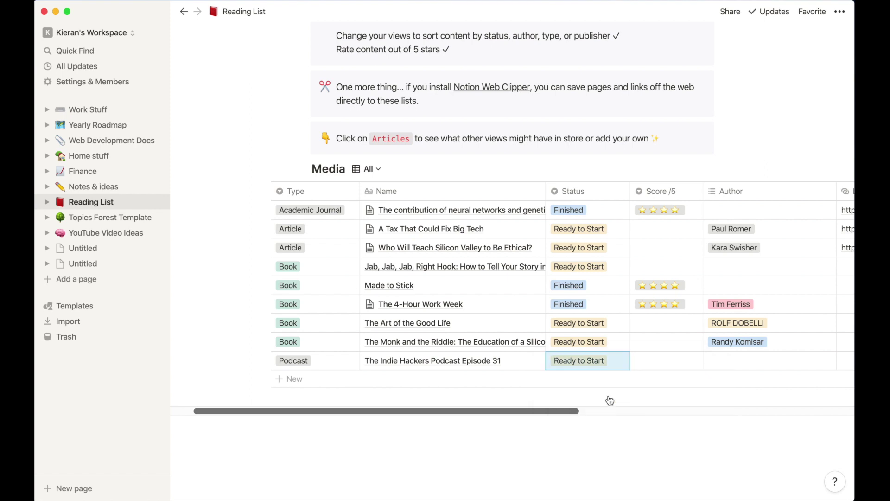
- Look across the Media table's columns and open The 4-Hour Work Week entry as a preview
scroll(614, 366, "right", 2)
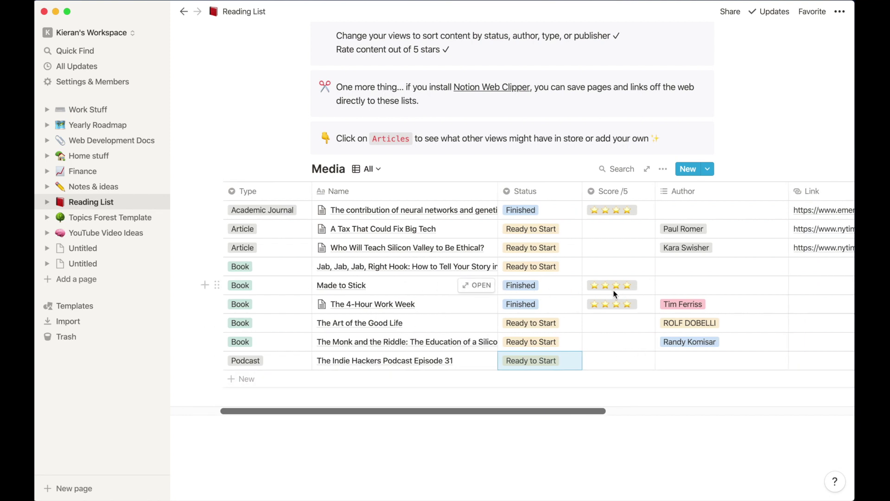
scroll(634, 292, "right", 2)
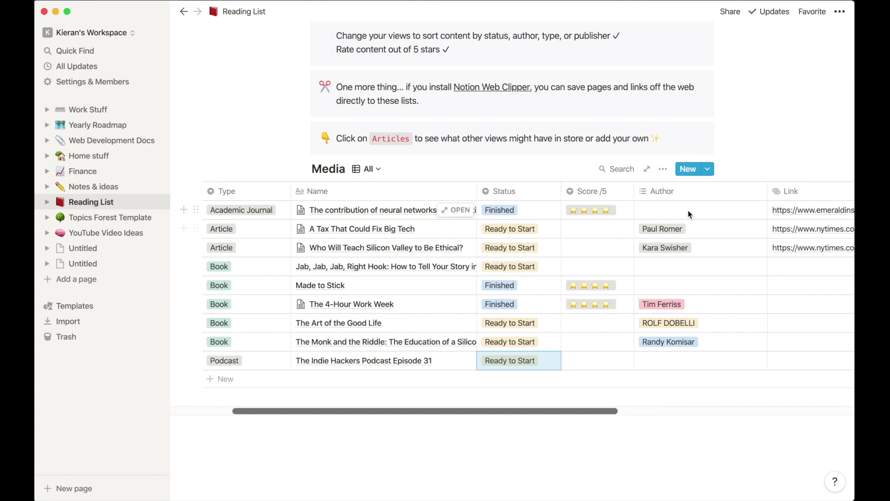
scroll(689, 214, "right", 7)
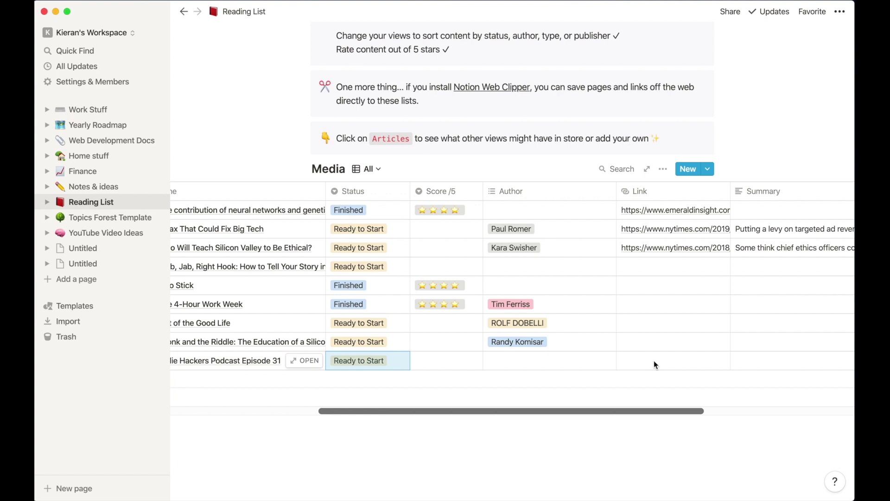
scroll(655, 316, "right", 4)
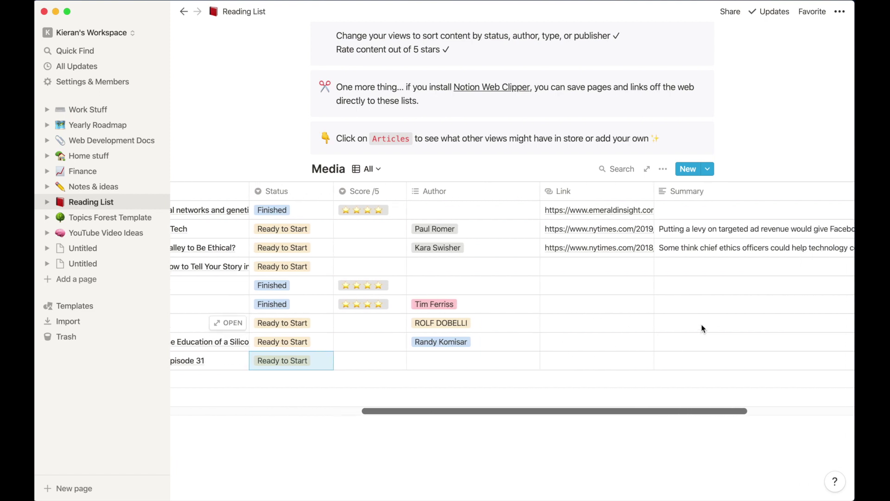
scroll(702, 328, "left", 15)
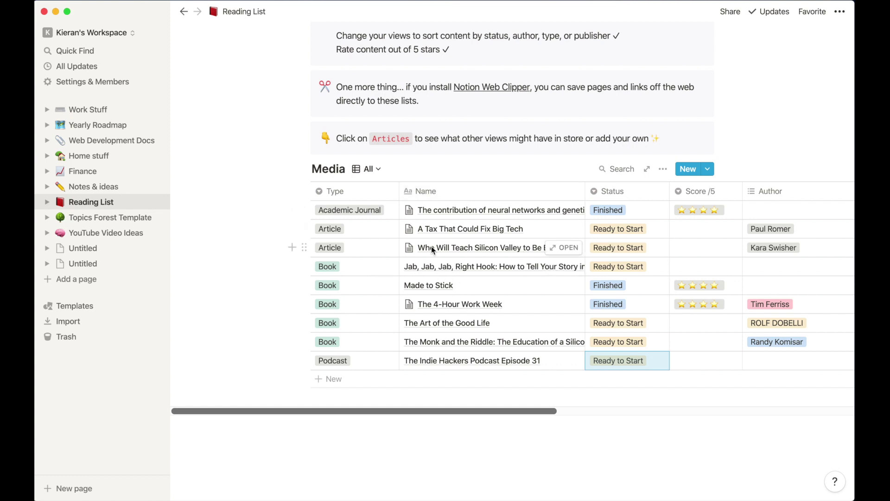
scroll(488, 230, "right", 2)
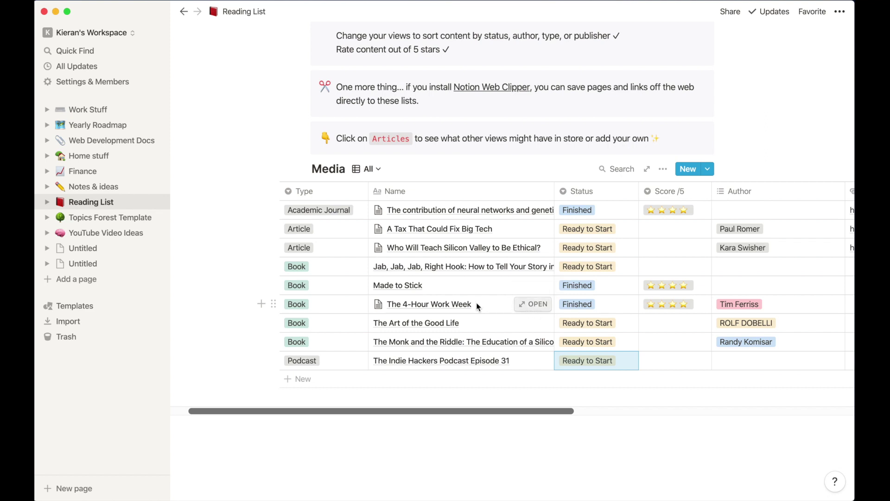
left_click(534, 305)
- Scroll through The 4-Hour Work Week's Review notes, then close the preview
scroll(406, 302, "down", 3)
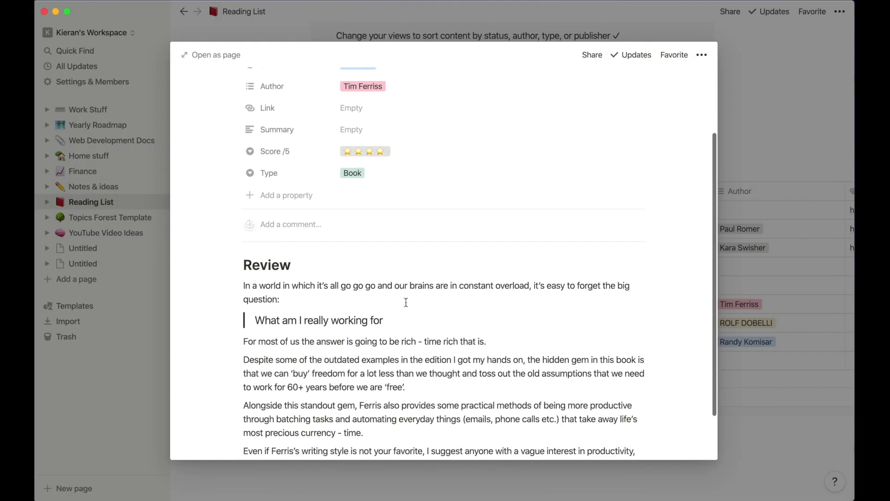
scroll(406, 302, "down", 2)
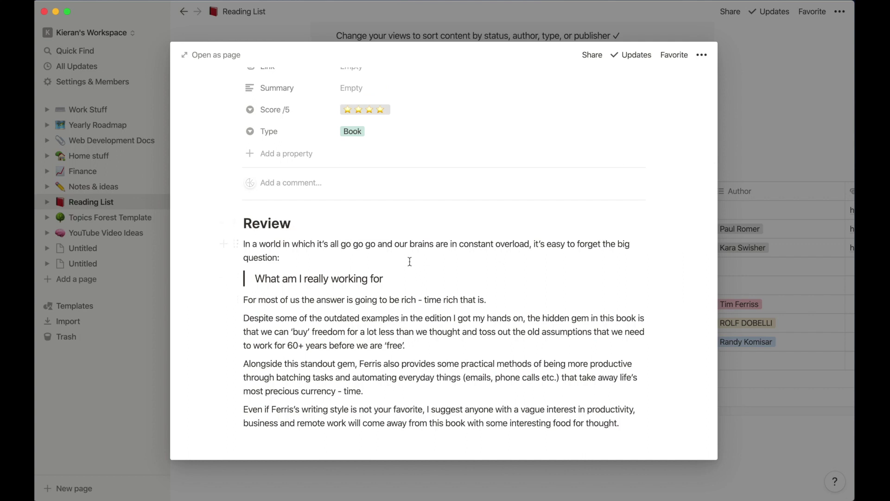
scroll(410, 261, "up", 5)
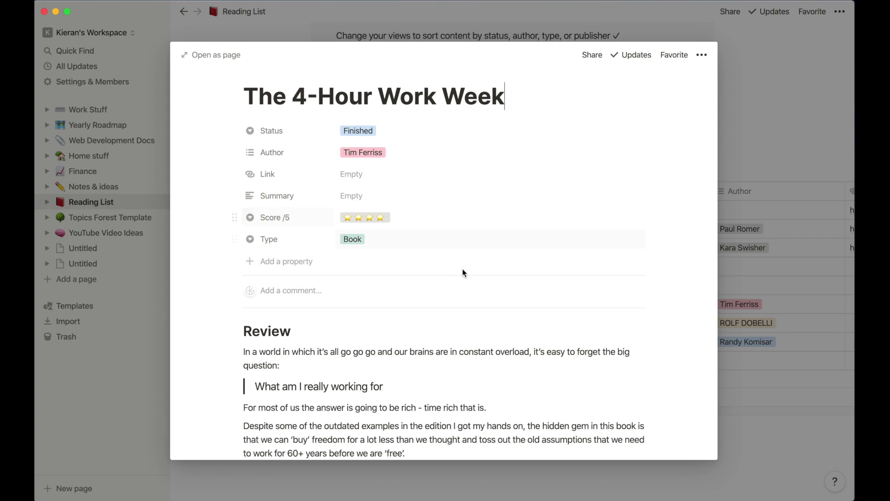
scroll(566, 320, "down", 5)
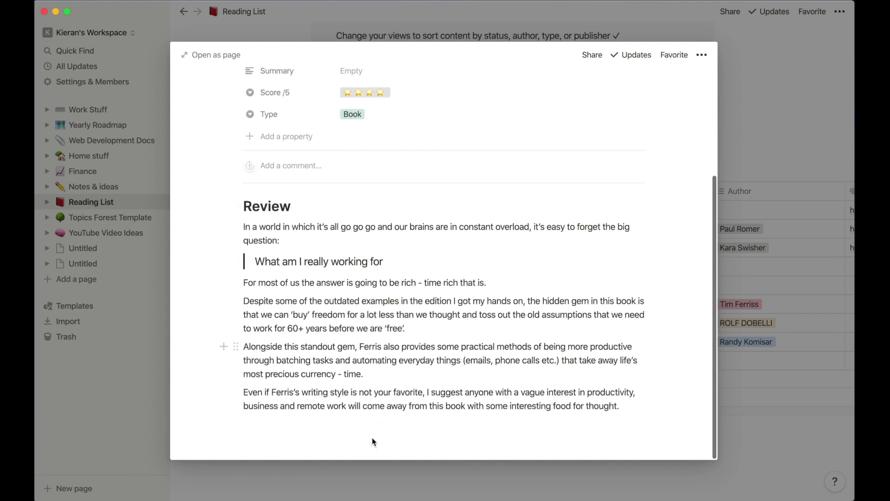
scroll(378, 404, "up", 1)
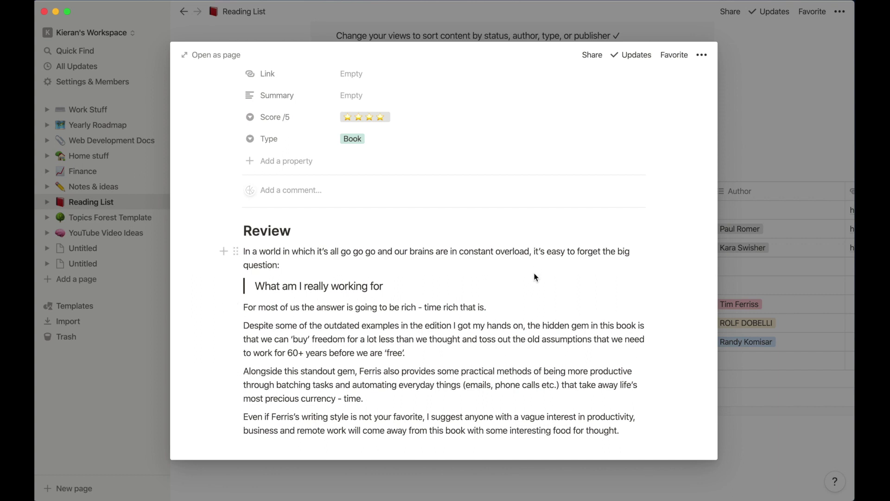
left_click(781, 117)
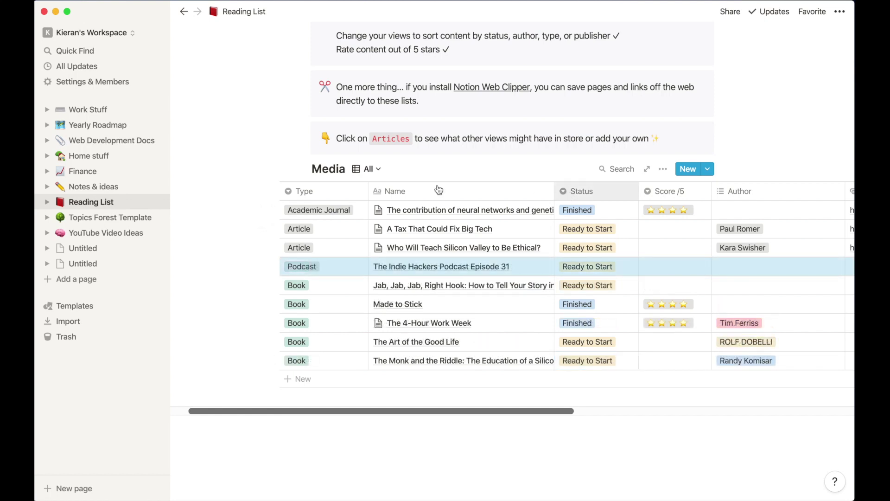
- Switch Media to the Books gallery view, browse it, then return to the All table
left_click(365, 169)
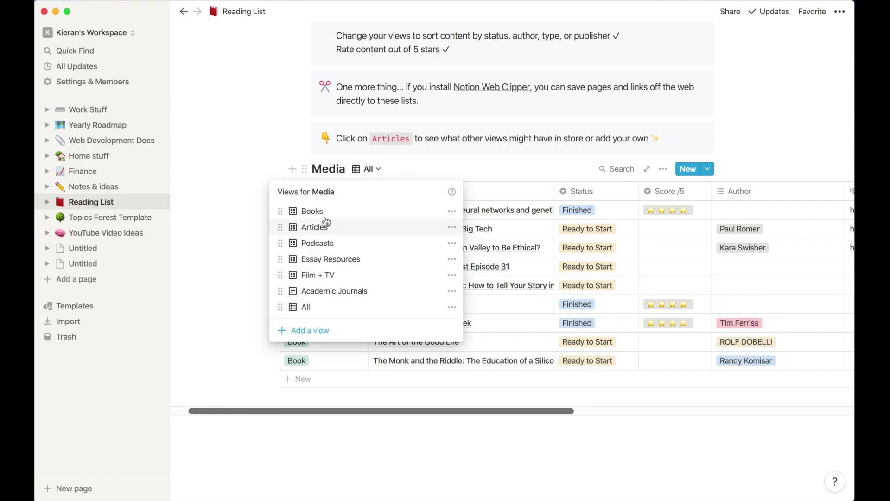
left_click(312, 212)
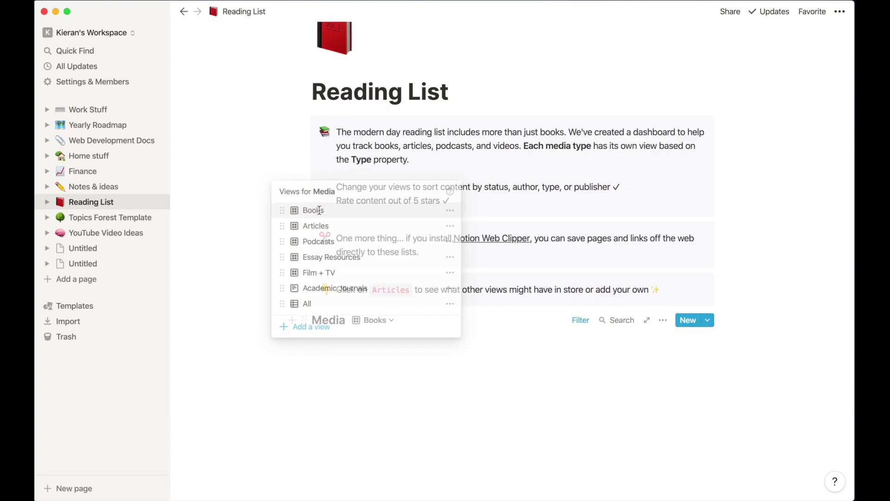
scroll(283, 239, "down", 2)
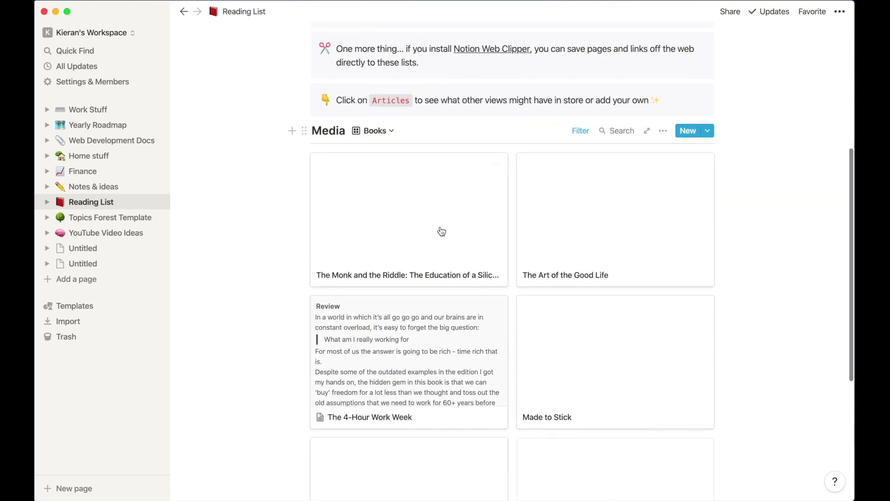
scroll(547, 250, "down", 2)
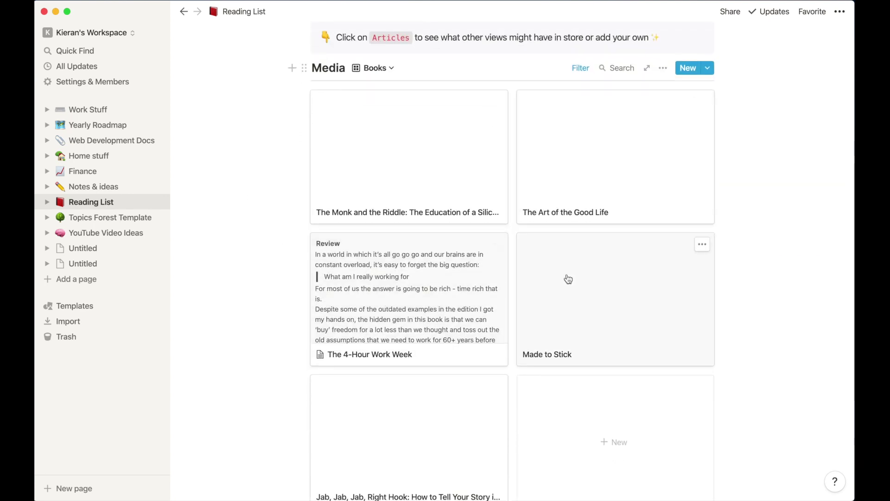
scroll(531, 267, "up", 7)
left_click(373, 388)
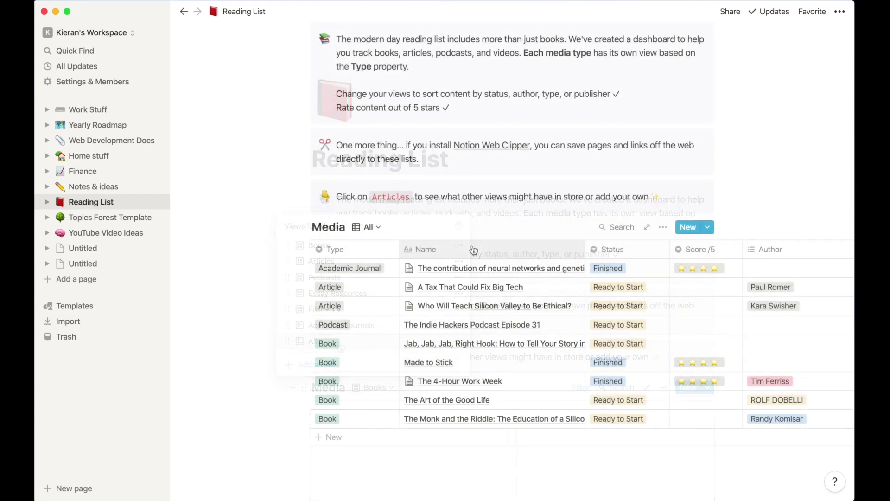
scroll(473, 251, "down", 1)
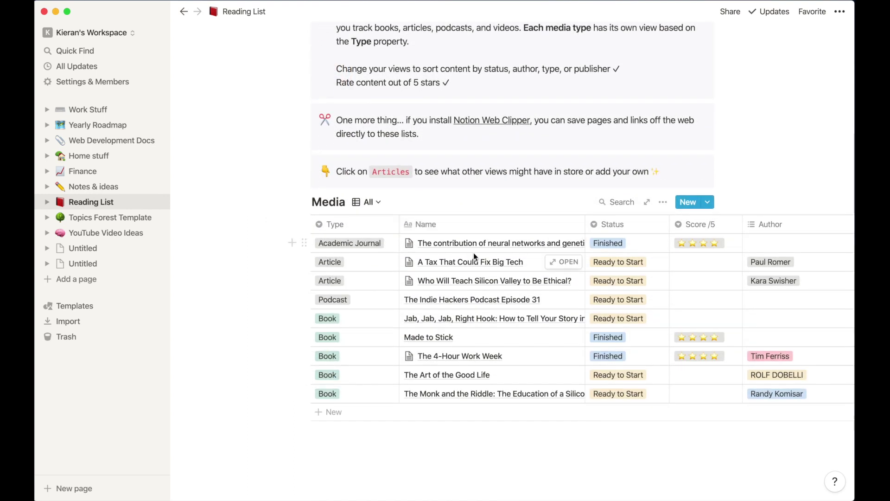
scroll(346, 260, "right", 2)
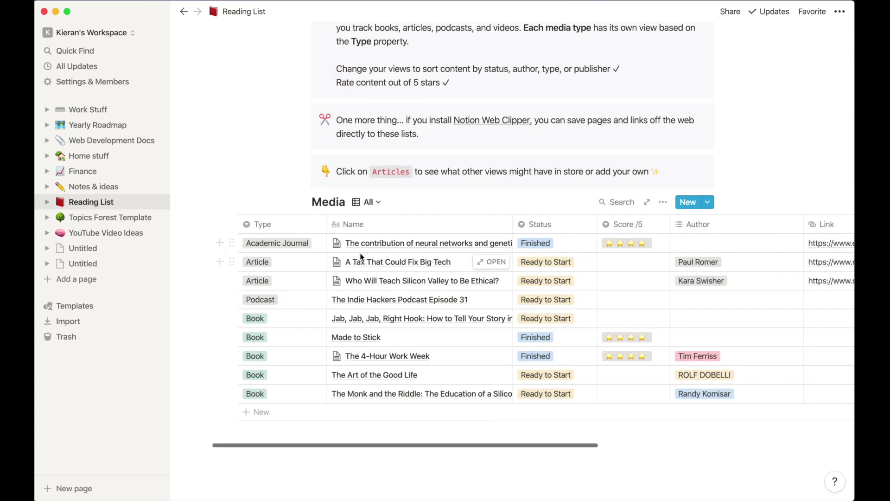
scroll(360, 253, "left", 2)
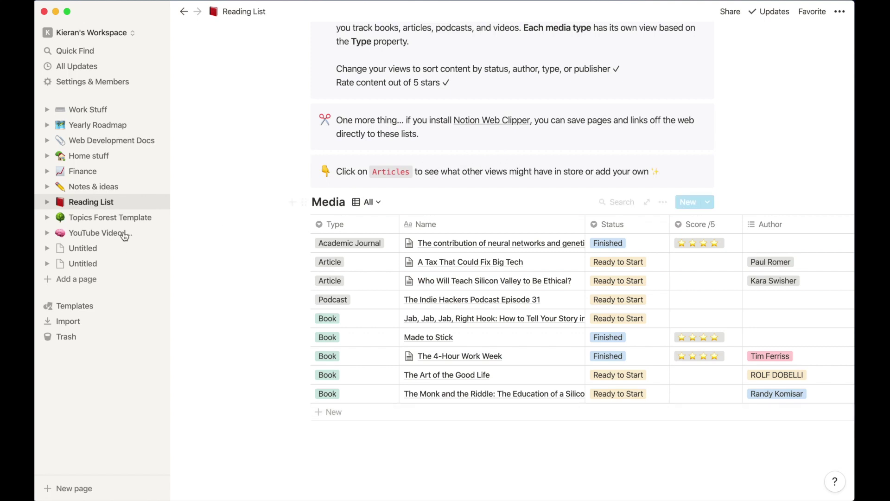
- Open Topics Forest Template and collapse the sidebar to widen the page
left_click(91, 220)
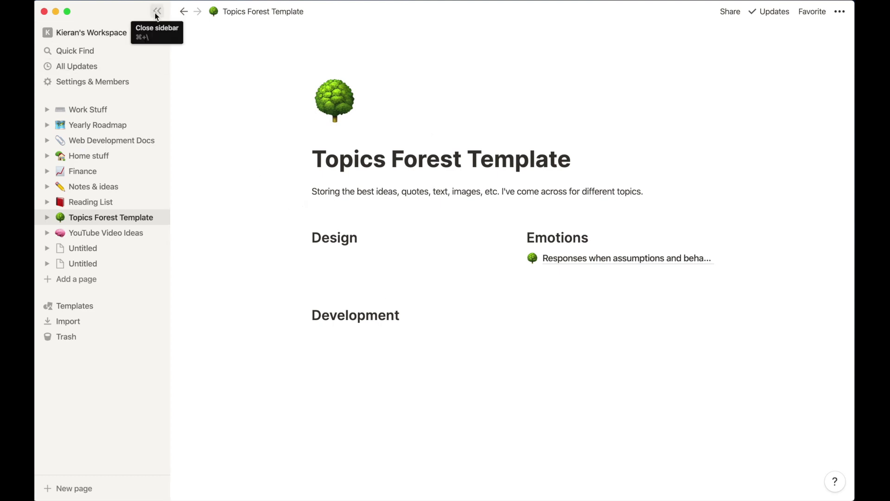
left_click(157, 11)
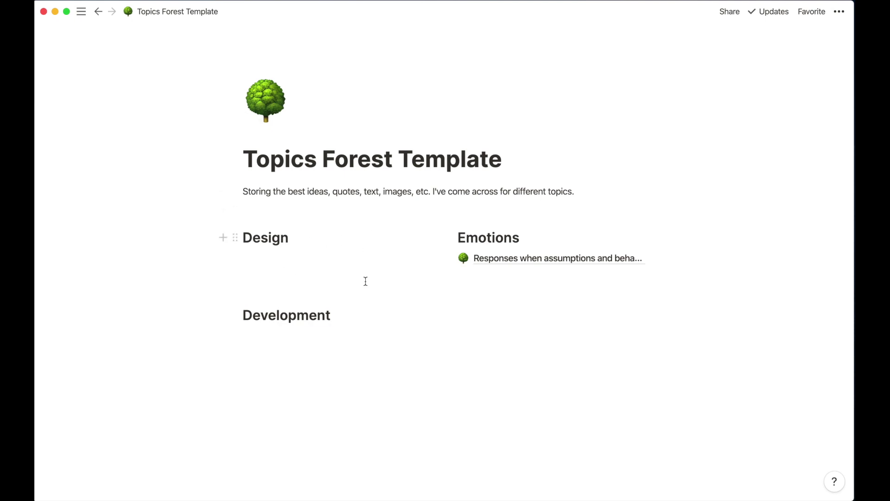
- Write the line 'Refactoring UI design' under the Design heading
left_click(261, 251)
type("Refactored")
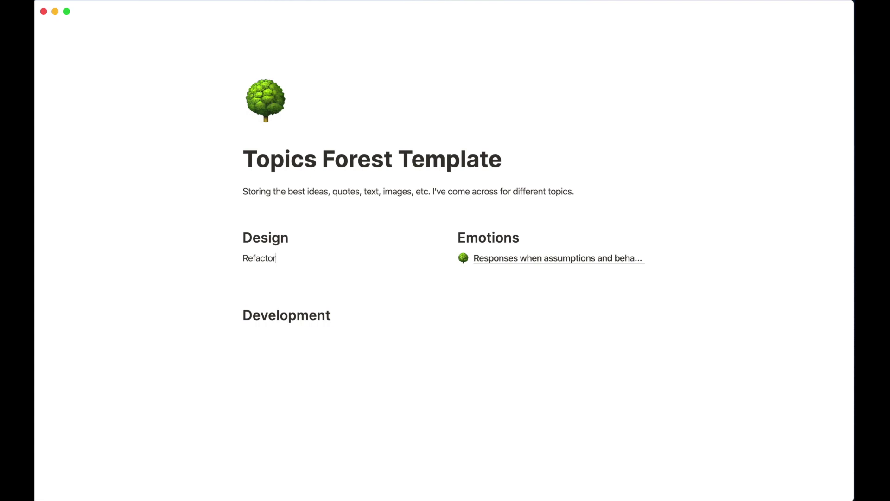
key("BackSpace")
key("BackSpace")
type("ing UI design")
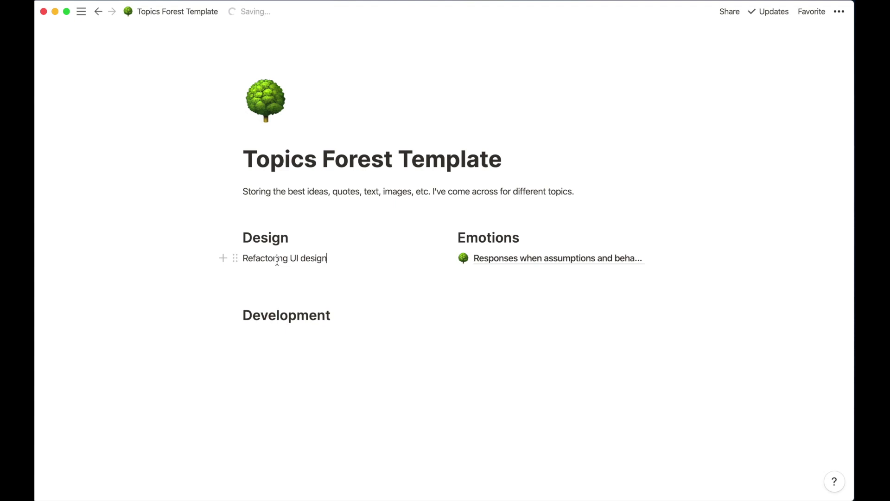
key("Return")
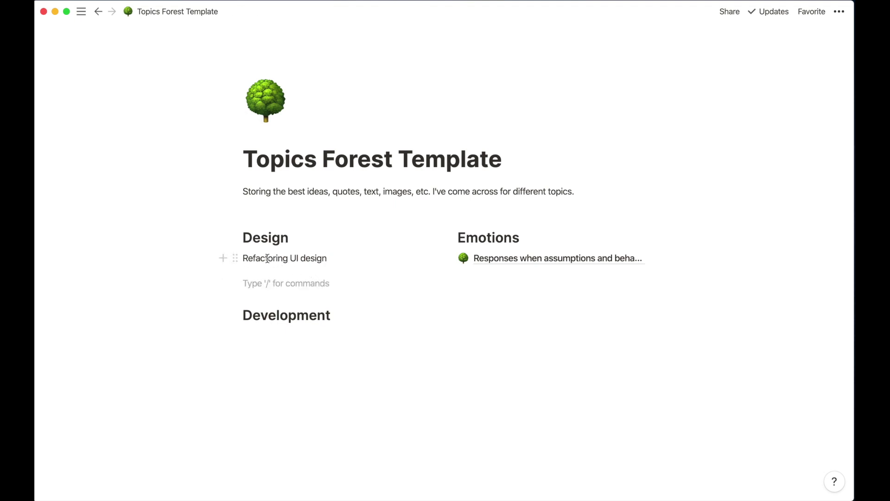
- Turn the Refactoring UI design line into a page and open it
right_click(270, 258)
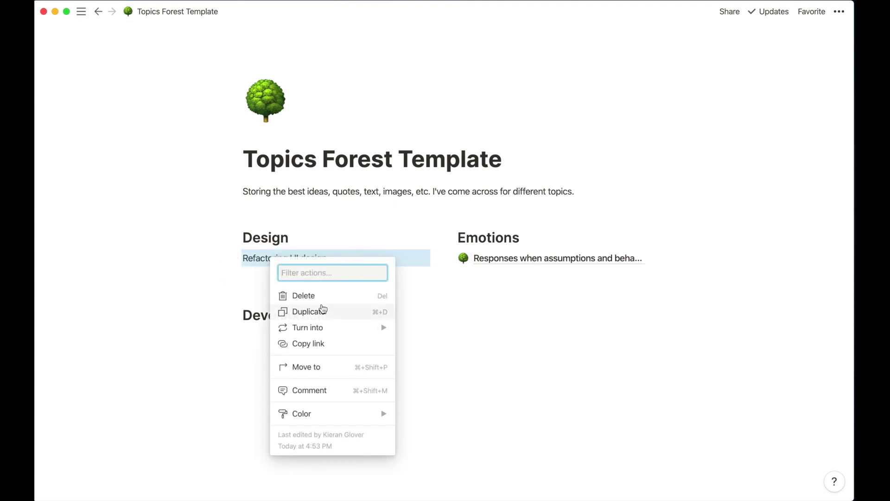
mouse_move(335, 329)
mouse_move(388, 329)
left_click(427, 304)
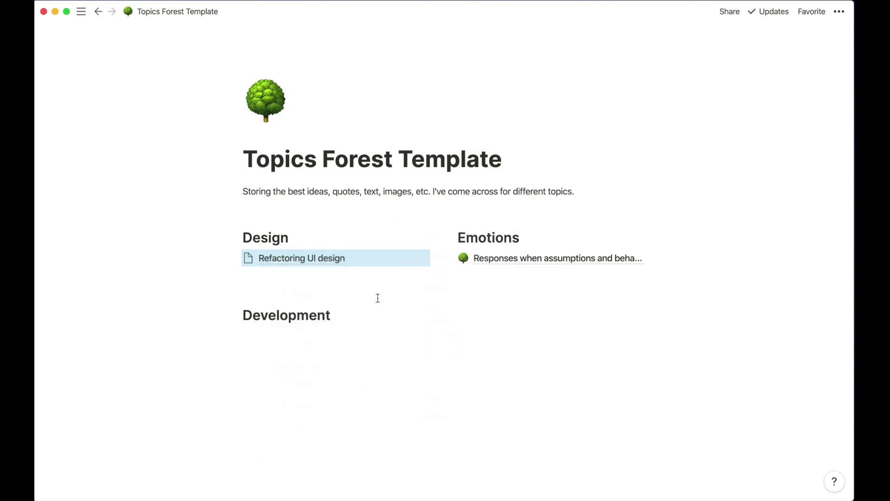
left_click(285, 258)
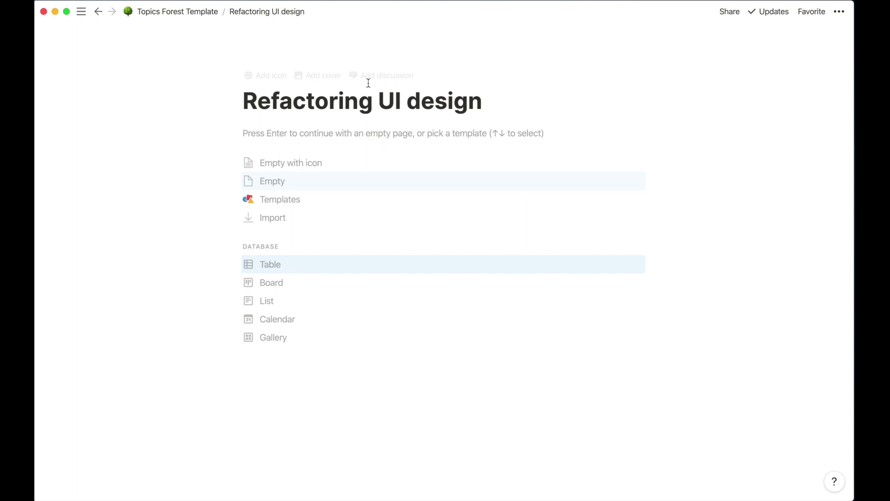
- Set the Refactoring UI design page's icon to the tree emoji
left_click(271, 74)
left_click(265, 100)
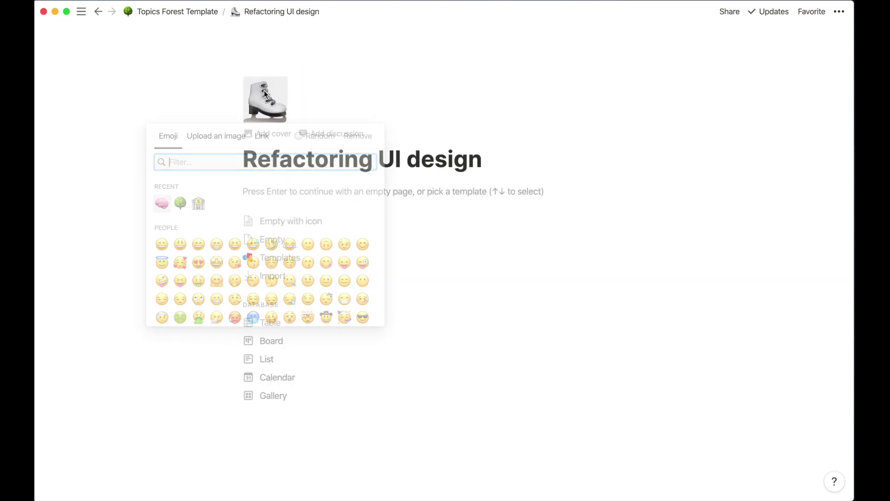
left_click(180, 203)
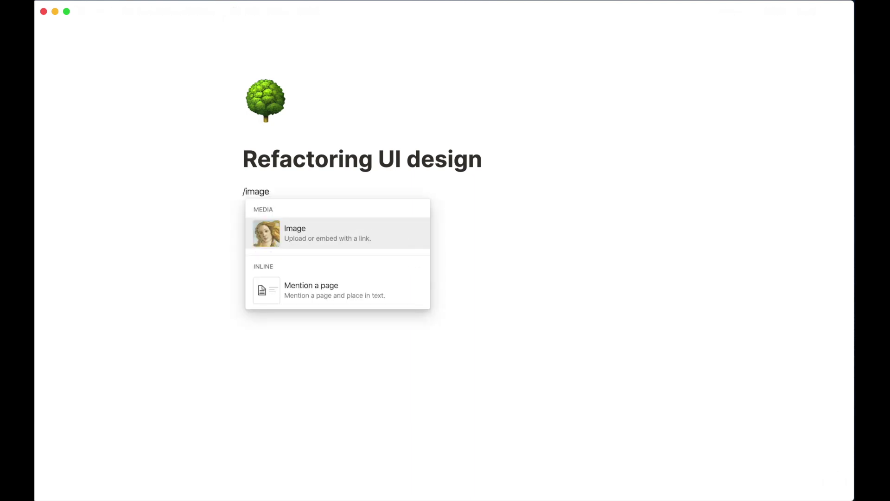
key("Return")
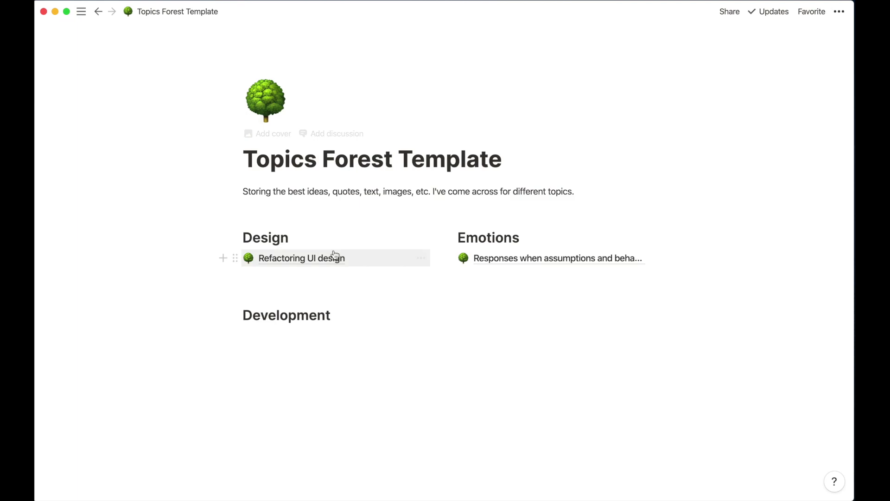
left_click(256, 301)
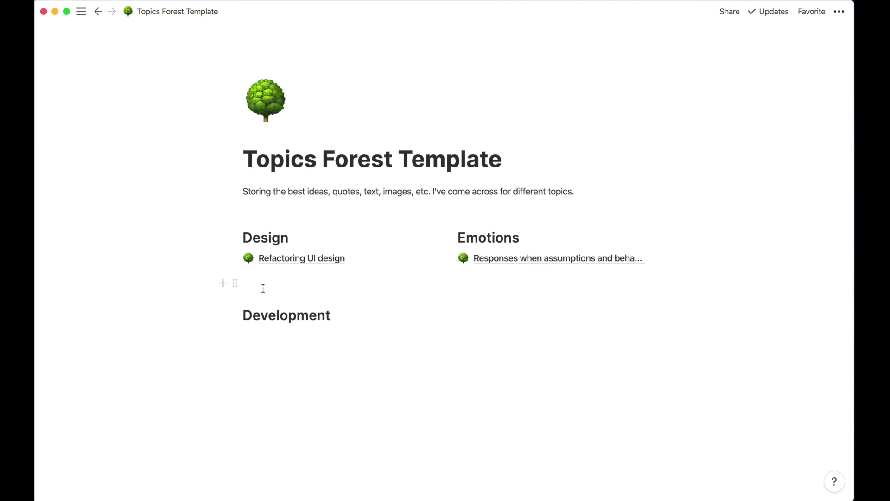